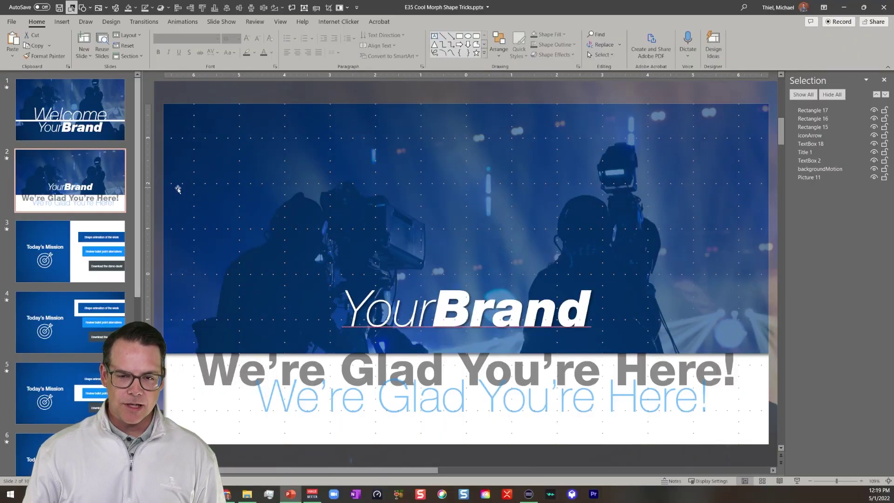
# Switch to Slide Sorter view and turn the Selection pane off and back on.
pyautogui.click(762, 480)
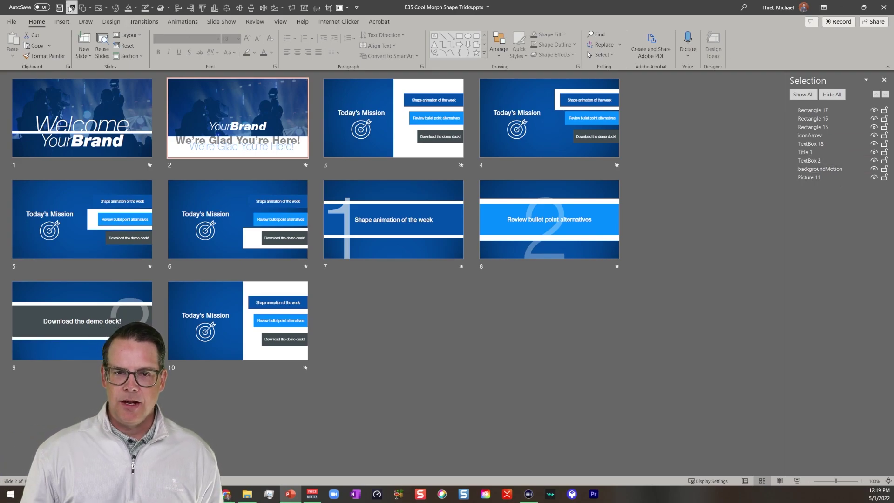
pyautogui.click(70, 8)
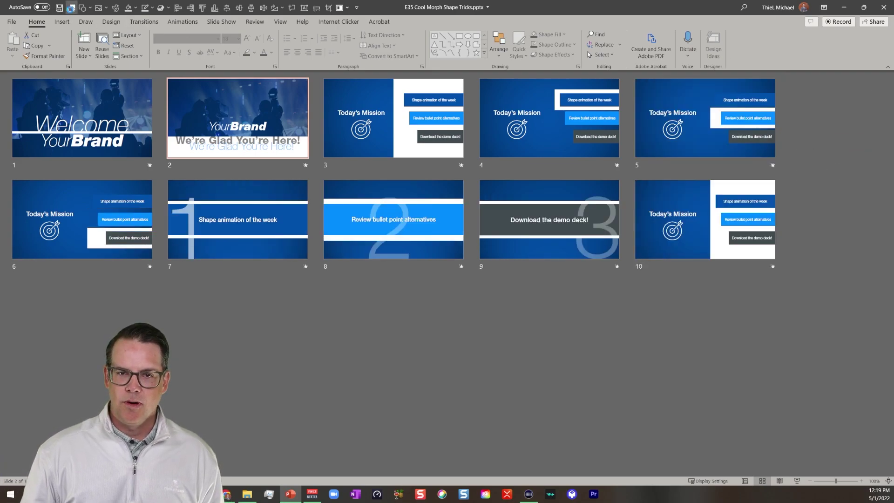
pyautogui.click(70, 7)
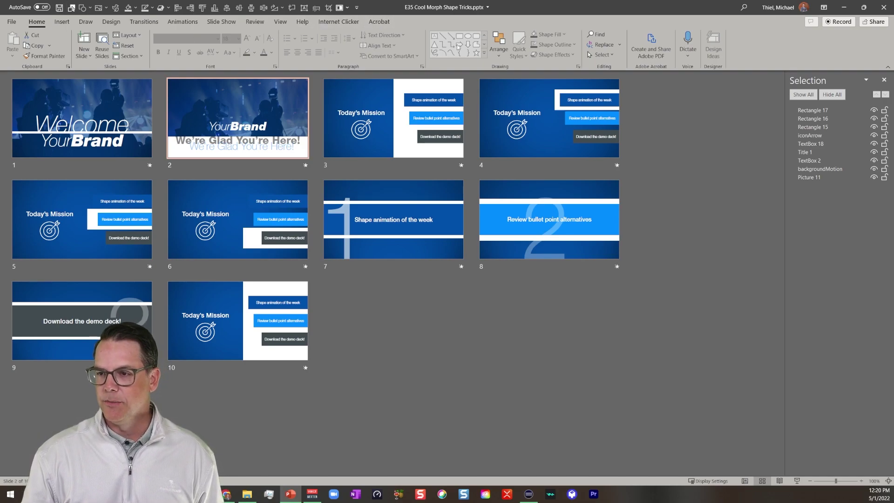
# Try the Selection pane options in the Arrange menu, leaving the pane shown beside the slides.
pyautogui.click(497, 55)
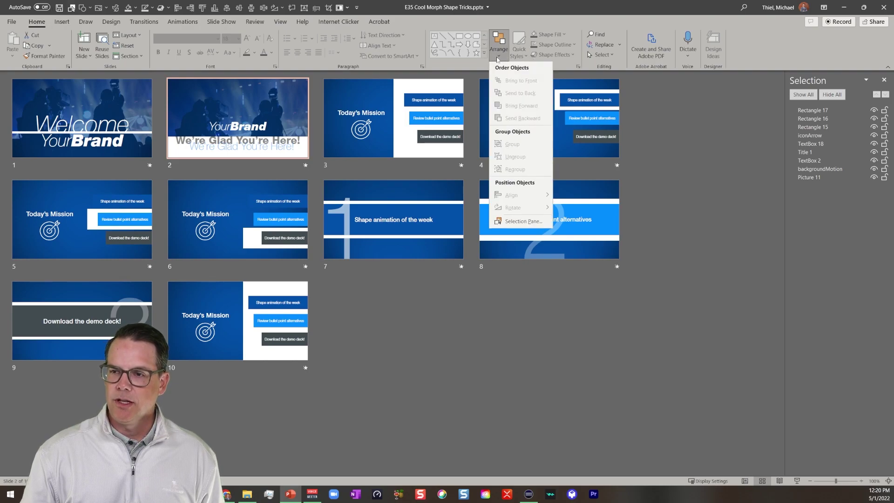
pyautogui.rightClick(511, 224)
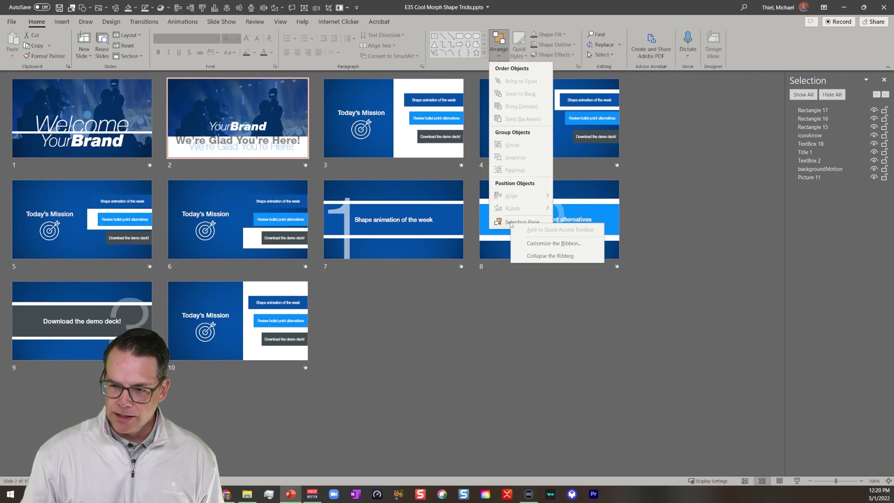
pyautogui.click(537, 330)
pyautogui.click(71, 9)
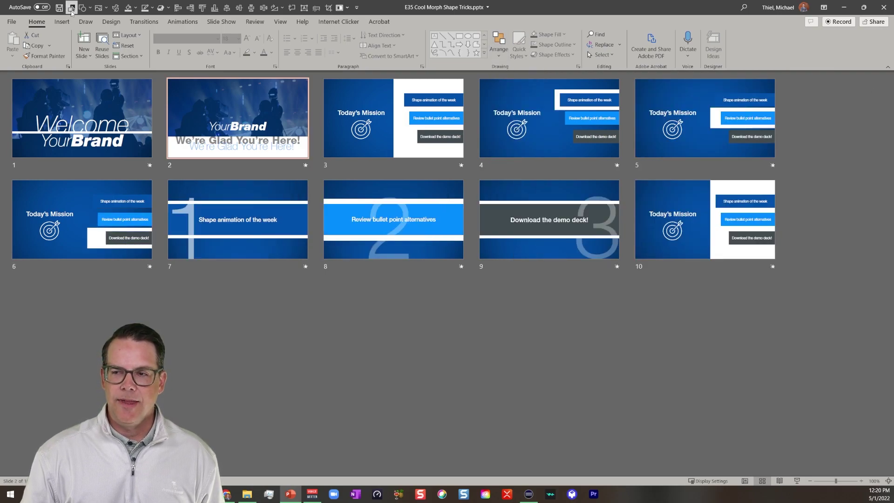
pyautogui.click(71, 9)
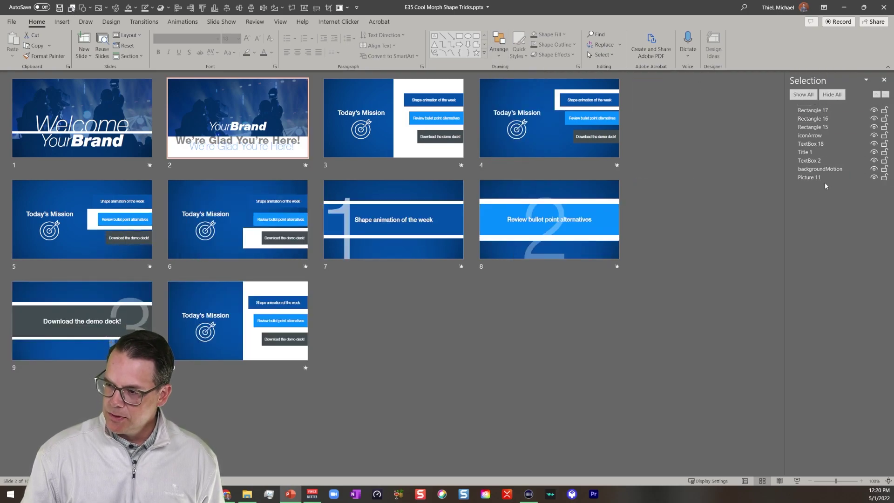
# Open slide 1, Welcome YourBrand, in normal editing view.
pyautogui.doubleClick(105, 122)
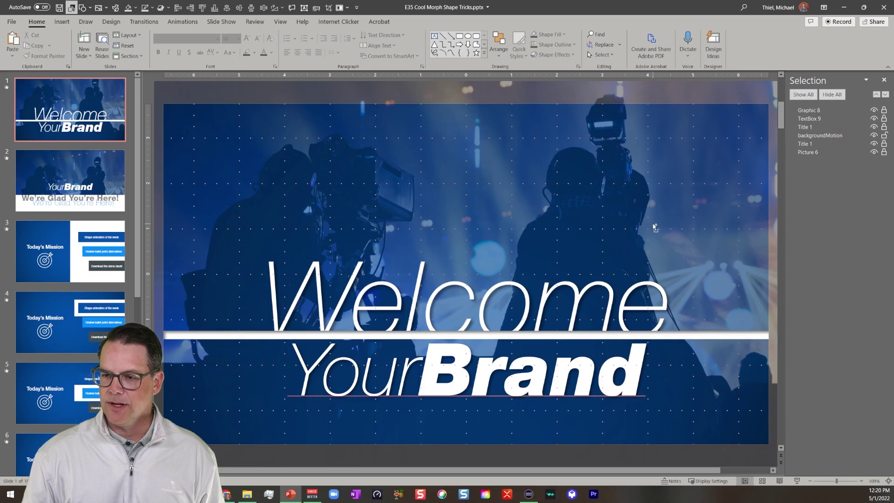
pyautogui.scroll(-1, 654, 228)
pyautogui.scroll(-4, 655, 227)
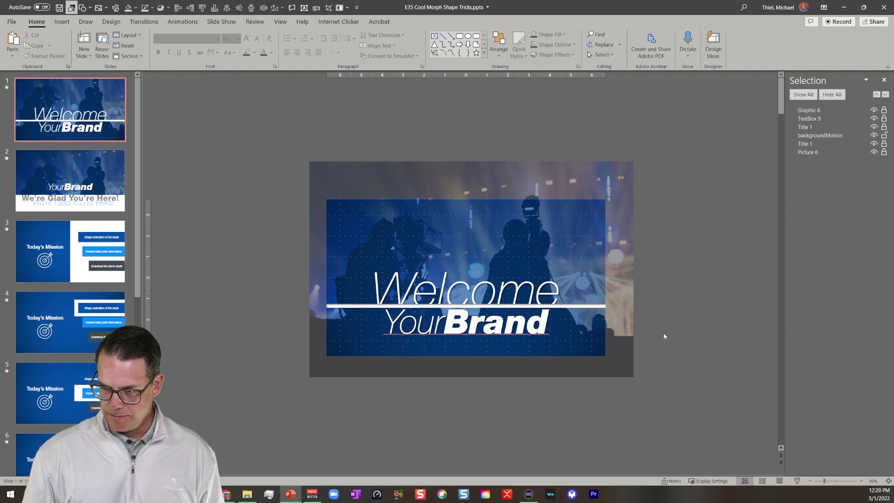
pyautogui.scroll(2, 664, 334)
# Select Picture 6 and the backgroundMotion line in turn, then clear the selection.
pyautogui.click(658, 299)
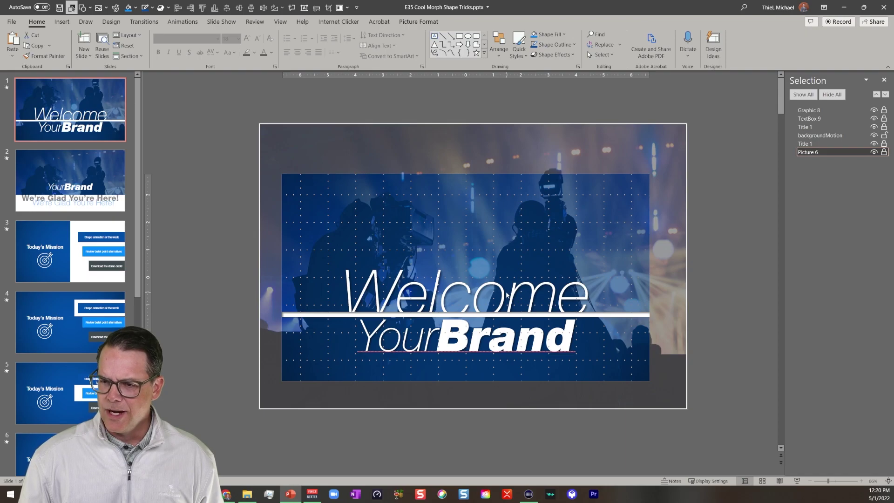
pyautogui.click(819, 135)
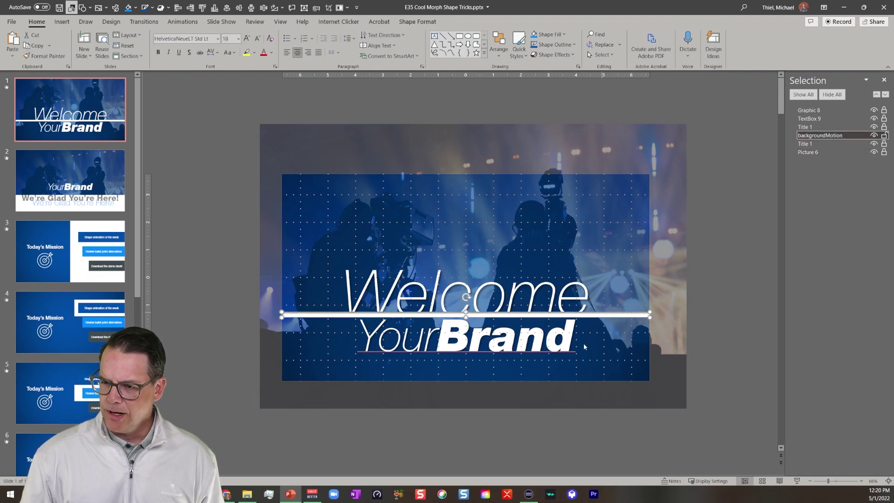
pyautogui.click(736, 253)
# Draw a wide rectangle across the slide with no outline and white fill.
pyautogui.click(90, 7)
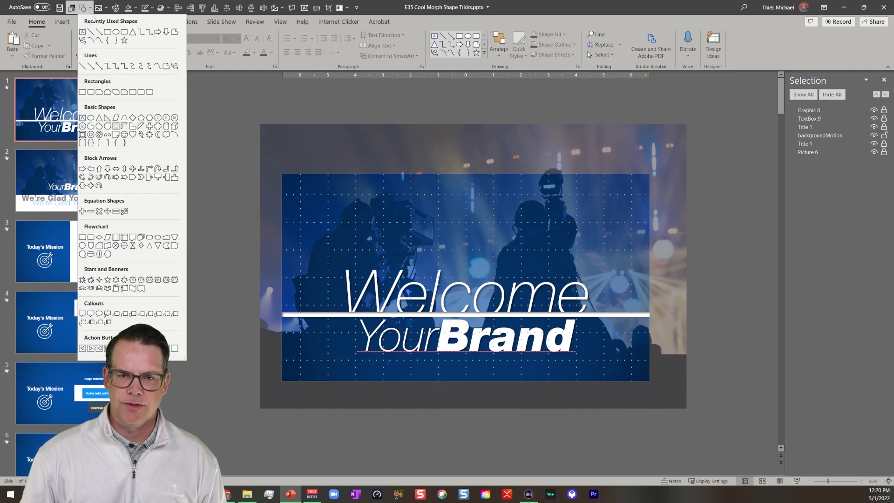
pyautogui.click(107, 32)
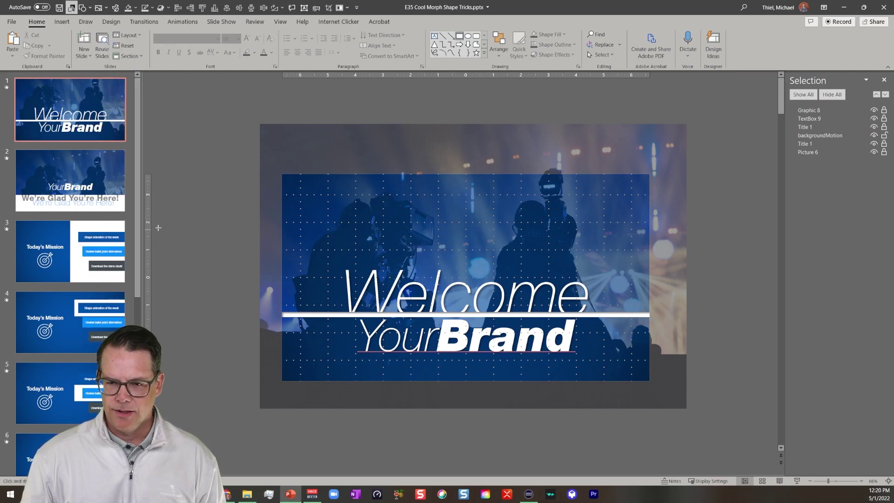
pyautogui.moveTo(190, 222); pyautogui.dragTo(701, 247)
pyautogui.click(153, 8)
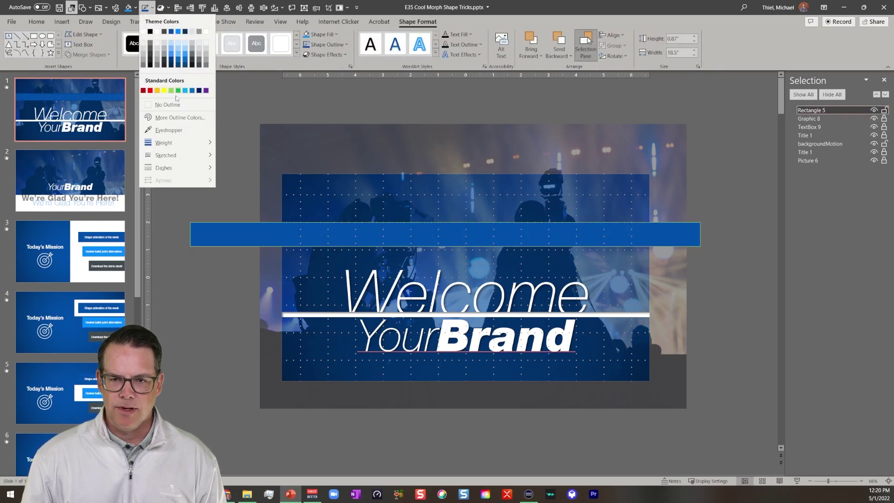
pyautogui.click(174, 103)
pyautogui.click(134, 9)
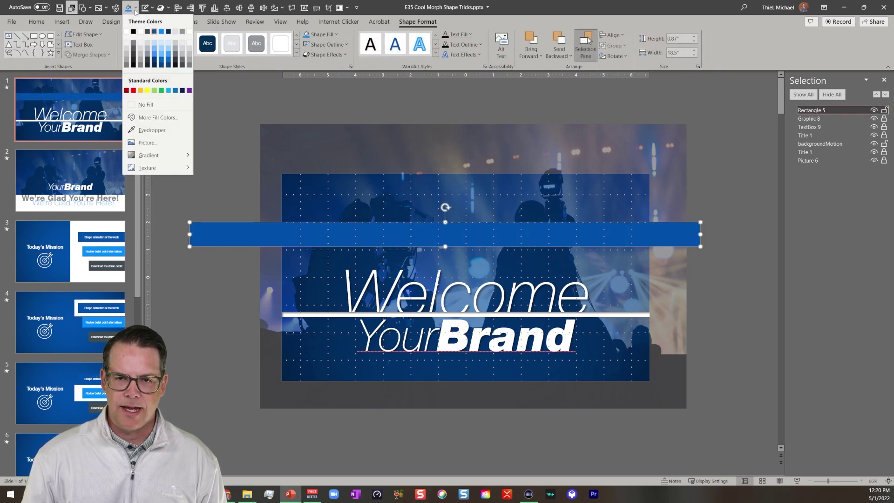
pyautogui.click(131, 34)
# Give the white bar an inner shadow and position it above the Welcome title.
pyautogui.click(162, 8)
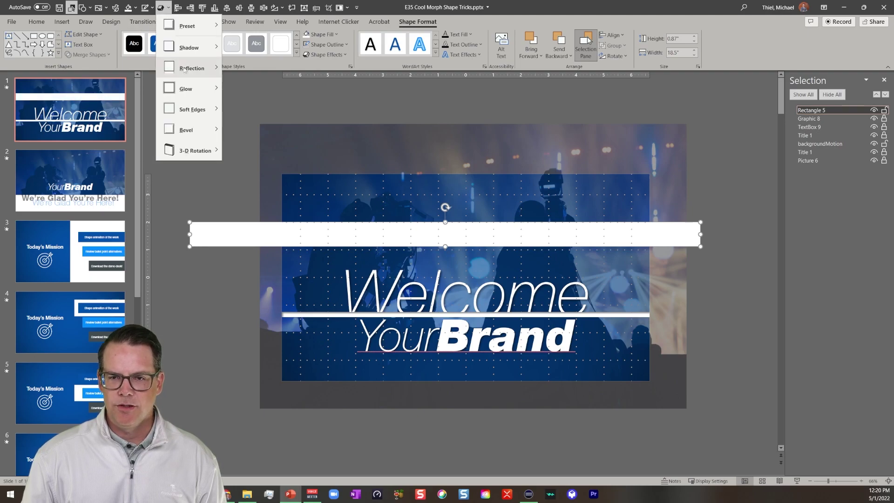
pyautogui.moveTo(186, 51)
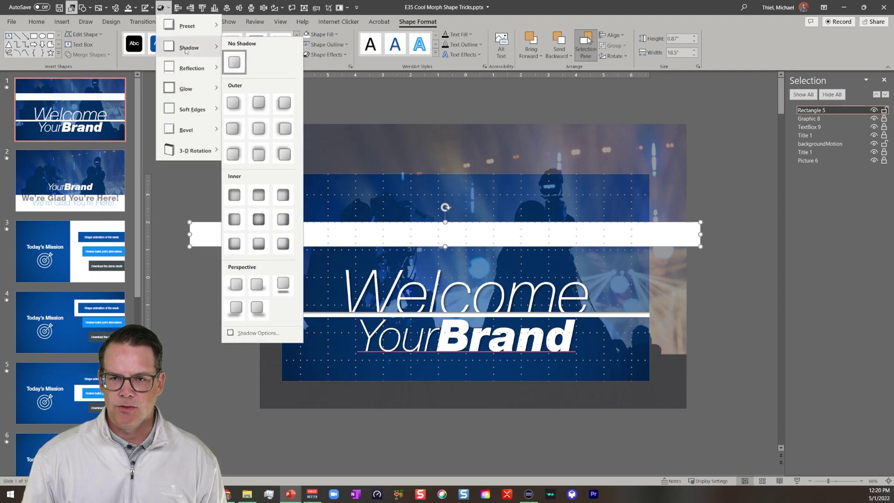
pyautogui.click(235, 196)
pyautogui.scroll(10, 319, 236)
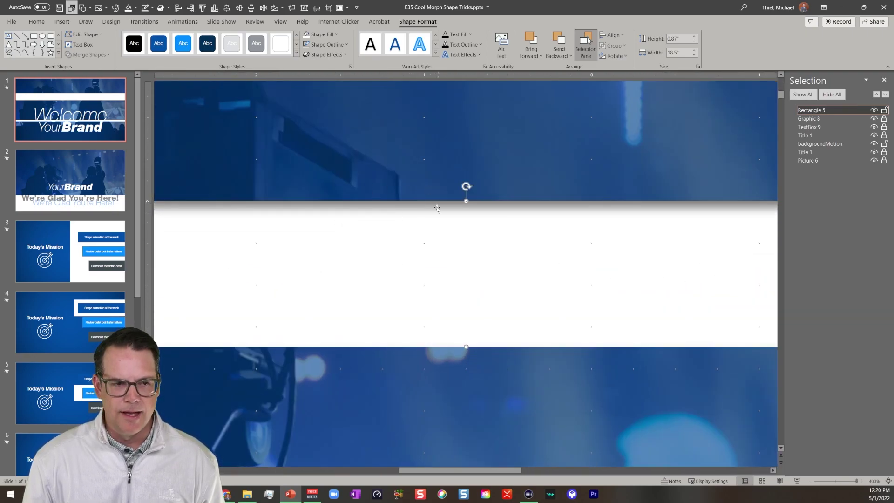
pyautogui.scroll(-6, 375, 257)
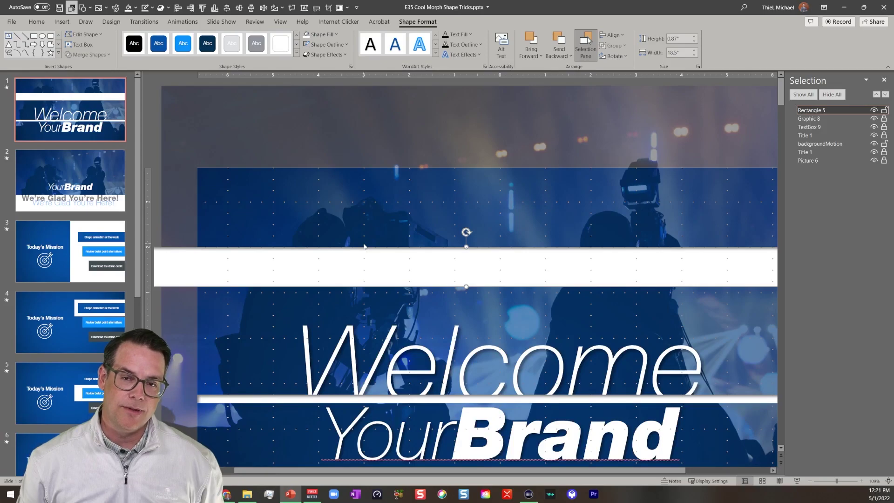
pyautogui.moveTo(313, 261)
pyautogui.mouseDown()
pyautogui.moveTo(326, 245)
pyautogui.moveTo(326, 220)
pyautogui.moveTo(322, 298)
pyautogui.moveTo(321, 231)
pyautogui.moveTo(317, 260)
pyautogui.mouseUp()
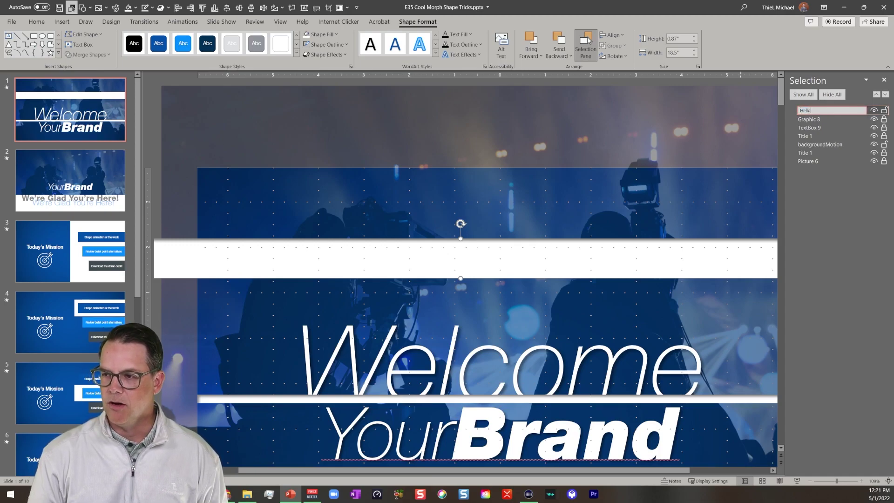
# Finish renaming the bar 'Hello', then select it and delete it from the Welcome slide.
pyautogui.click(820, 145)
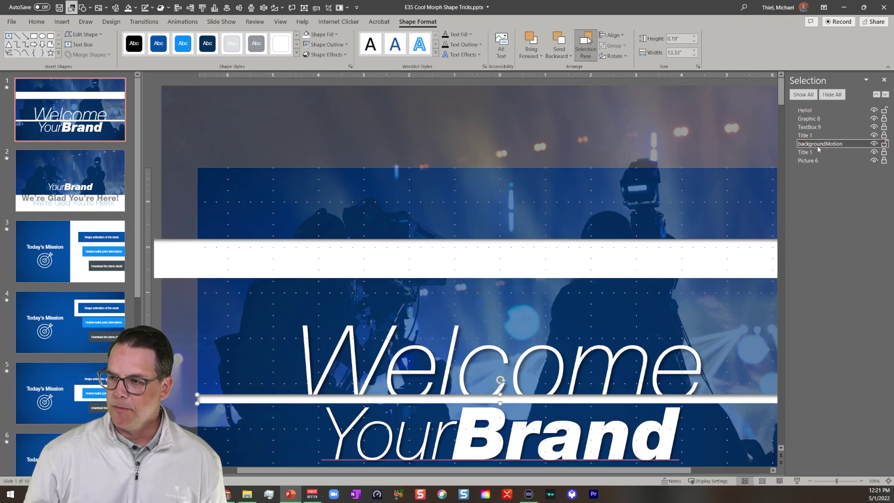
pyautogui.click(677, 248)
pyautogui.press('Delete')
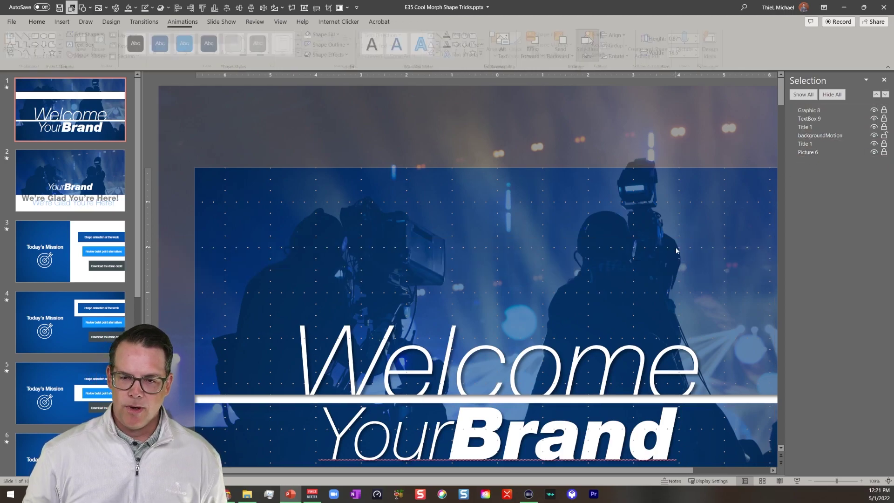
# Compare the backgroundMotion panels on slides 3 and 4, ending on Today's Mission.
pyautogui.click(112, 254)
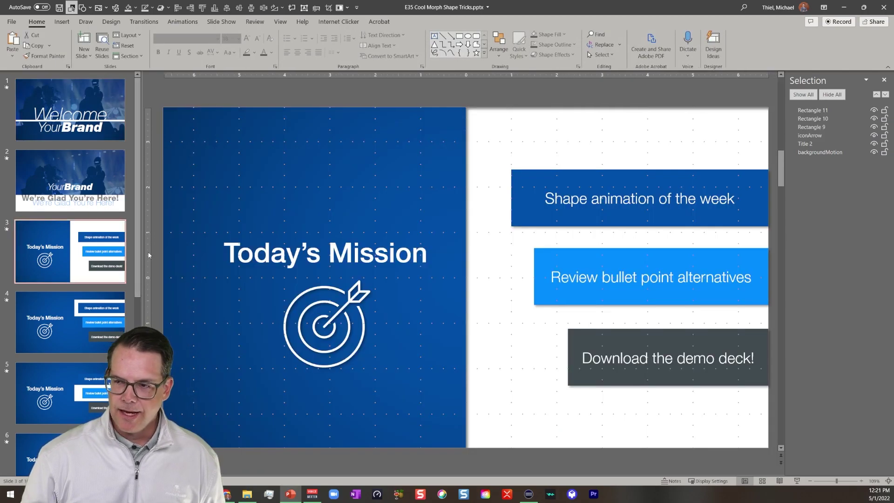
pyautogui.click(804, 153)
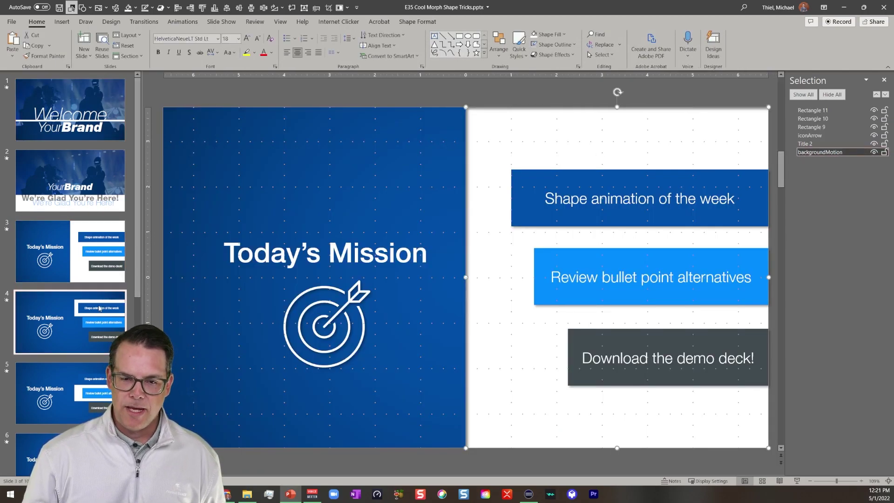
pyautogui.press('pagedown')
pyautogui.click(796, 153)
pyautogui.click(80, 129)
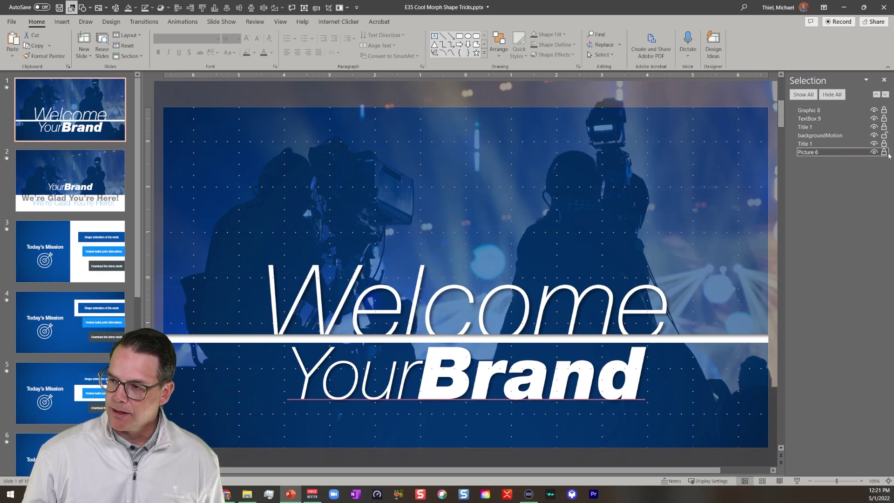
pyautogui.click(104, 242)
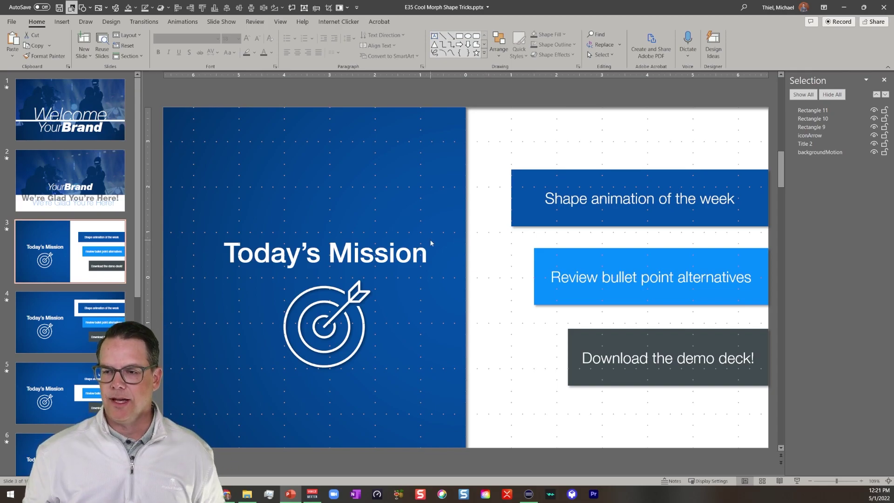
# Lock the backgroundMotion panel on Today's Mission, then clear the selection.
pyautogui.click(487, 308)
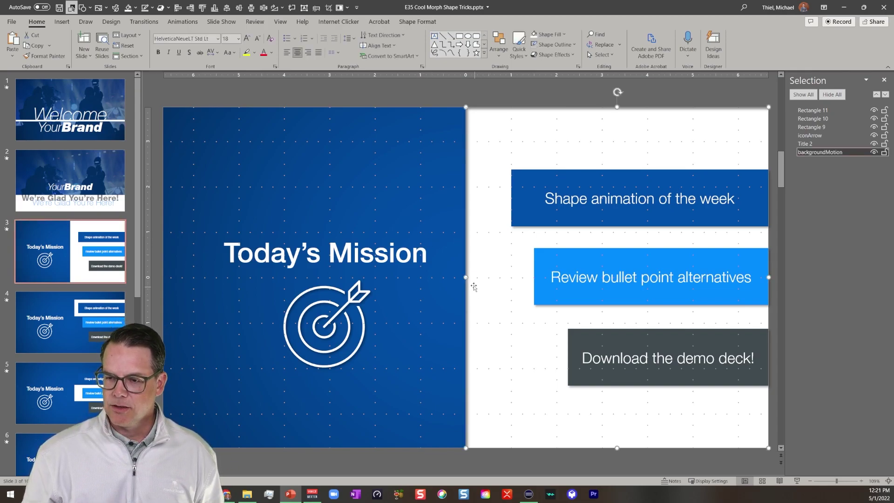
pyautogui.moveTo(465, 276)
pyautogui.mouseDown()
pyautogui.moveTo(421, 276)
pyautogui.moveTo(475, 277)
pyautogui.moveTo(465, 277)
pyautogui.mouseUp()
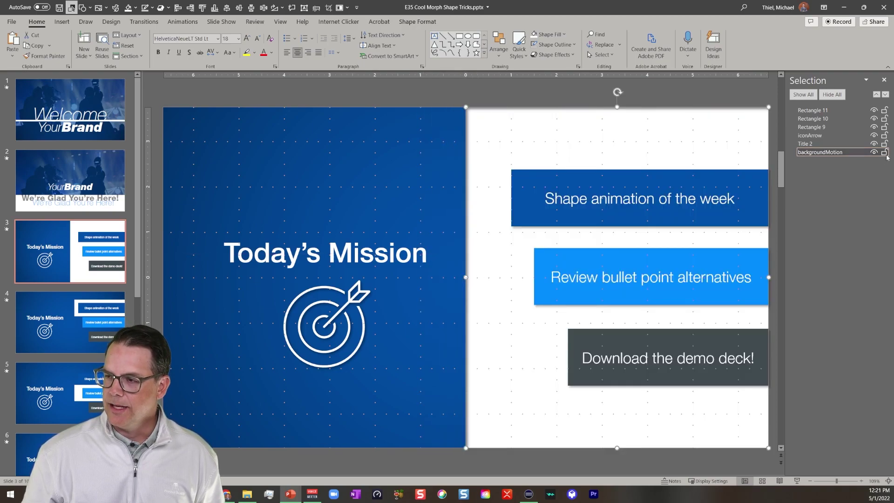
pyautogui.click(884, 154)
pyautogui.click(647, 176)
pyautogui.click(563, 121)
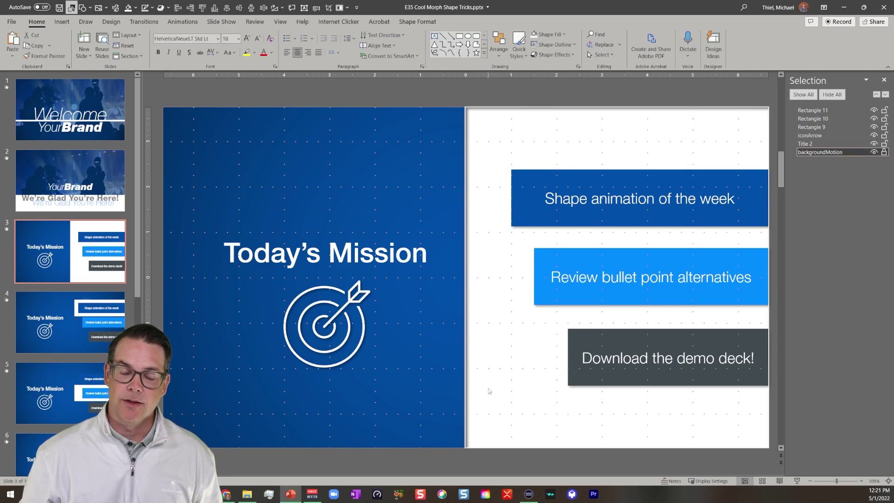
pyautogui.click(263, 92)
# Switch to Slide Master view and show the top master slide.
pyautogui.click(279, 22)
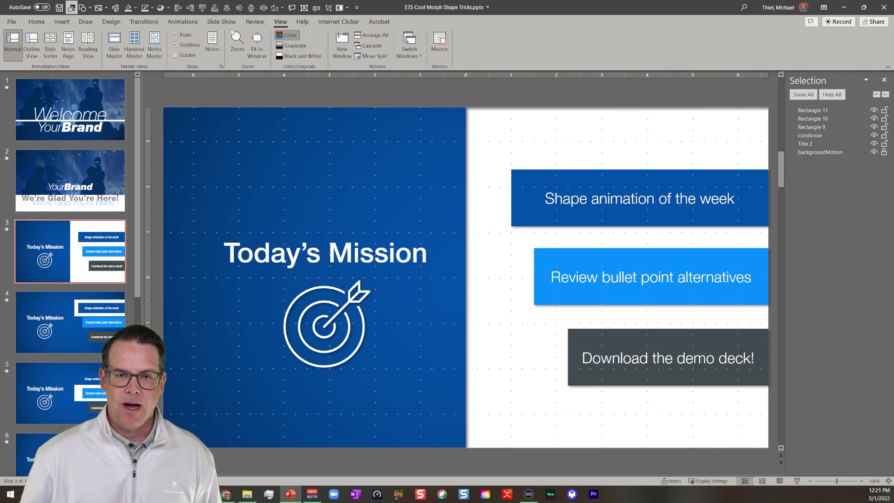
pyautogui.click(113, 44)
pyautogui.scroll(5, 79, 233)
pyautogui.click(70, 110)
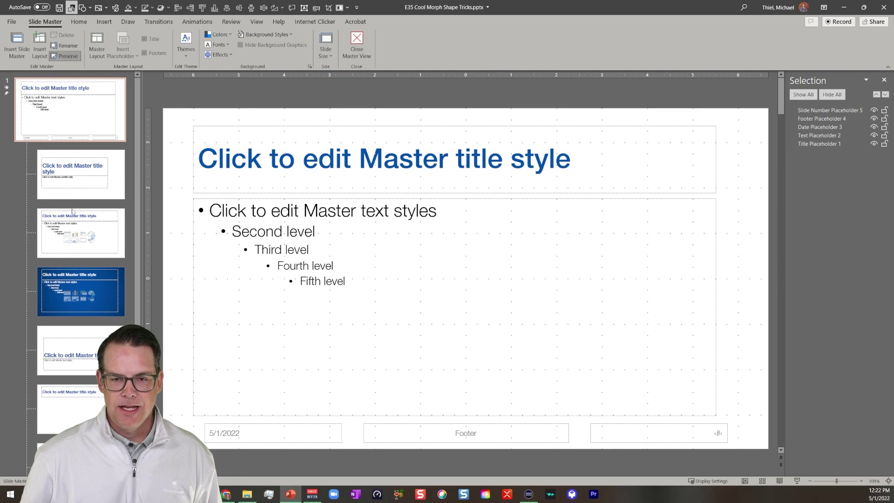
pyautogui.scroll(-5, 73, 210)
# Browse the blue and white layouts, ending back on the top master slide.
pyautogui.click(65, 433)
pyautogui.scroll(5, 74, 280)
pyautogui.click(74, 314)
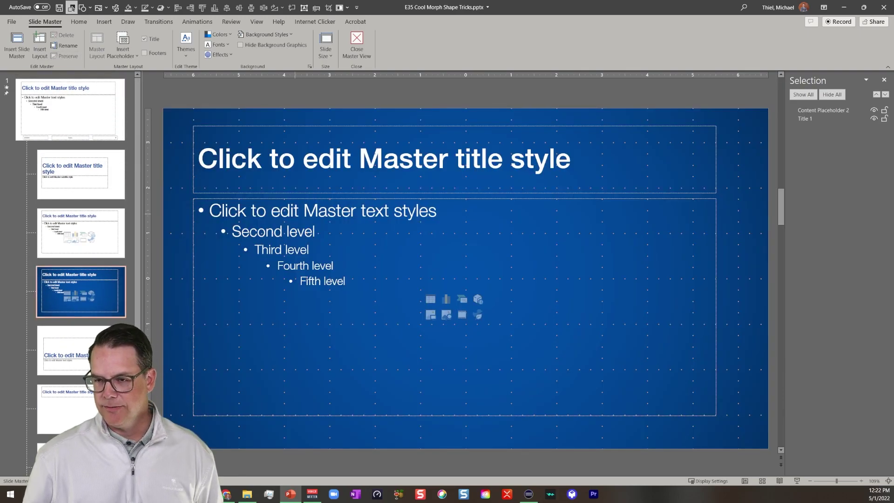
pyautogui.scroll(-4, 77, 316)
pyautogui.click(85, 303)
pyautogui.click(87, 329)
pyautogui.click(94, 400)
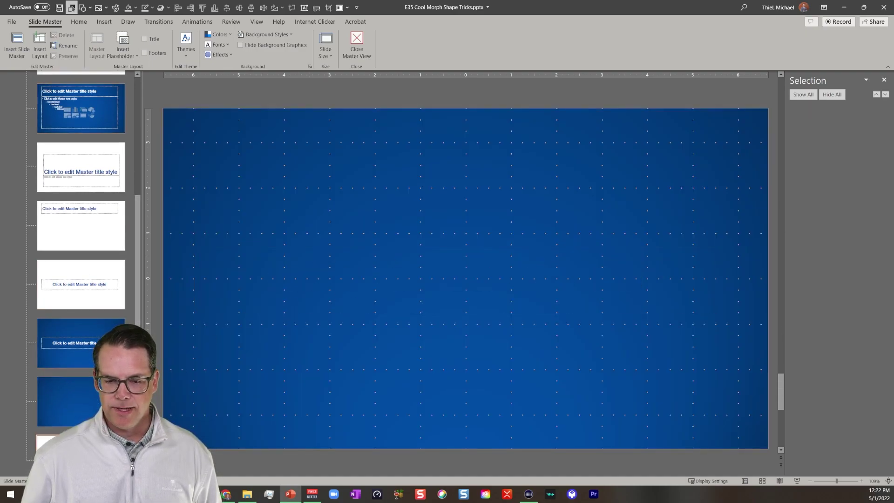
pyautogui.click(82, 447)
pyautogui.scroll(5, 101, 345)
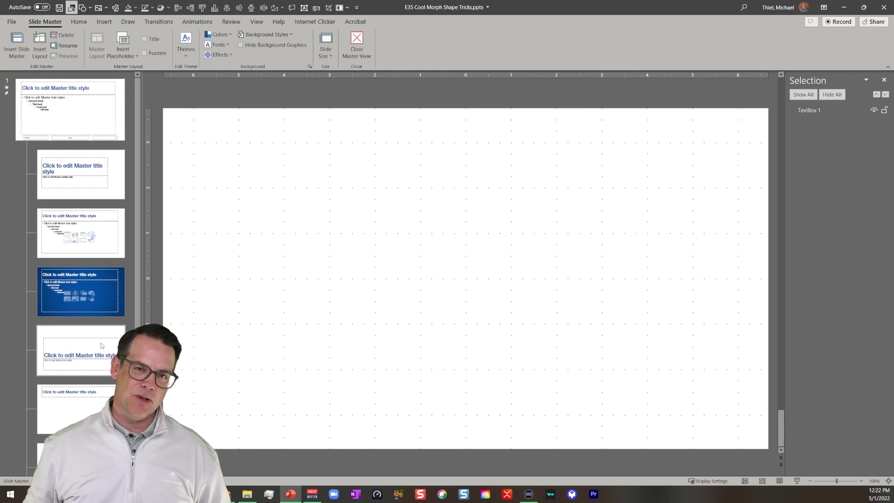
pyautogui.click(51, 102)
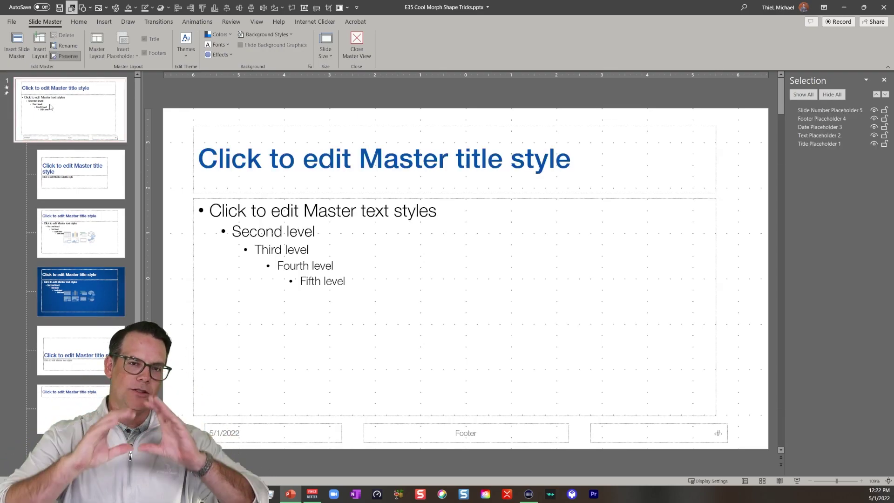
# Apply a Morph transition with a 01.25 duration to the slide master and preview it.
pyautogui.click(158, 21)
pyautogui.click(85, 44)
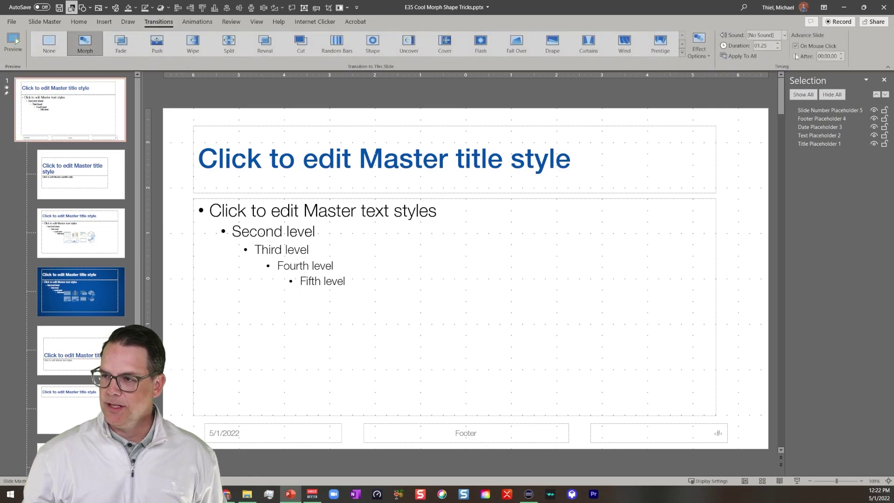
pyautogui.doubleClick(769, 46)
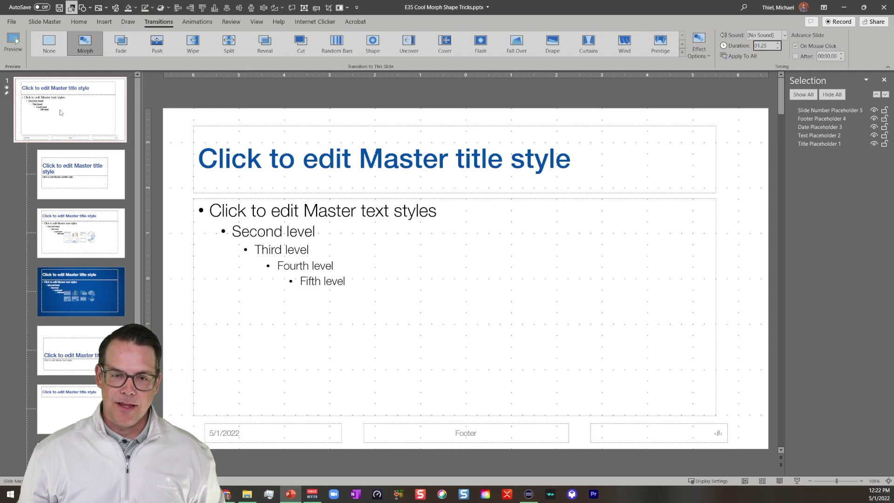
pyautogui.click(81, 108)
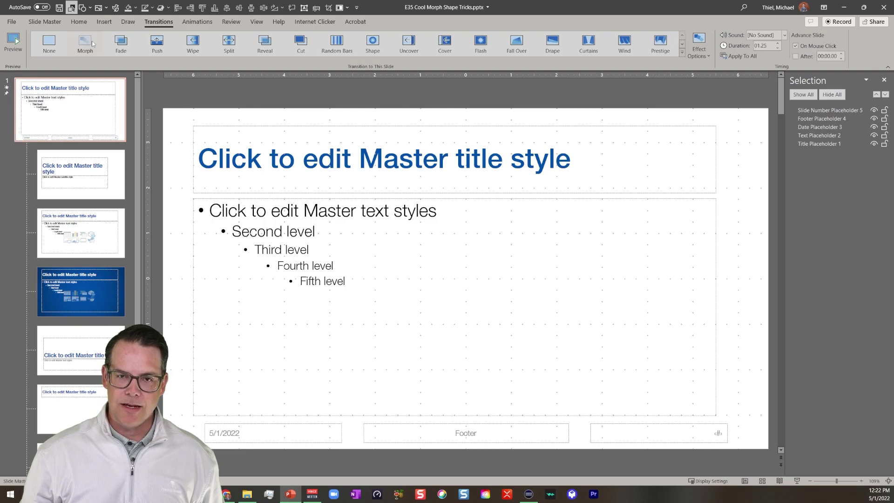
pyautogui.click(85, 42)
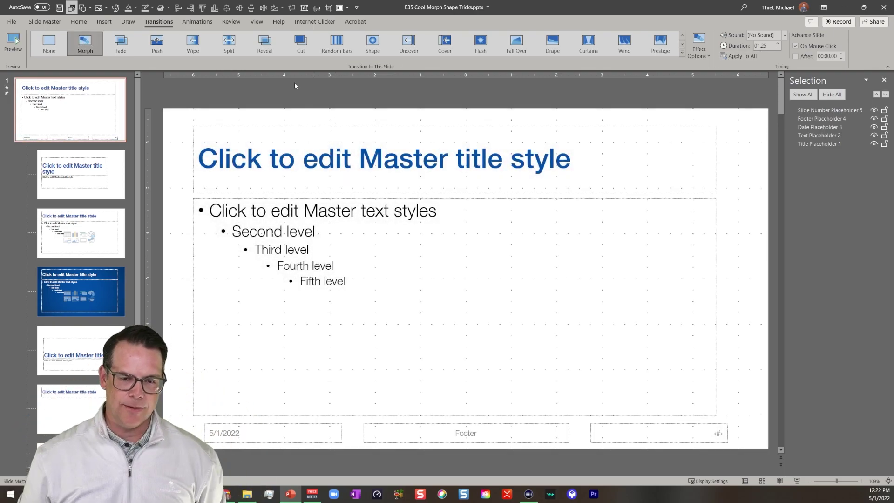
# Check the content, title and blank layouts to confirm they carry the Morph transition.
pyautogui.click(52, 312)
pyautogui.click(90, 355)
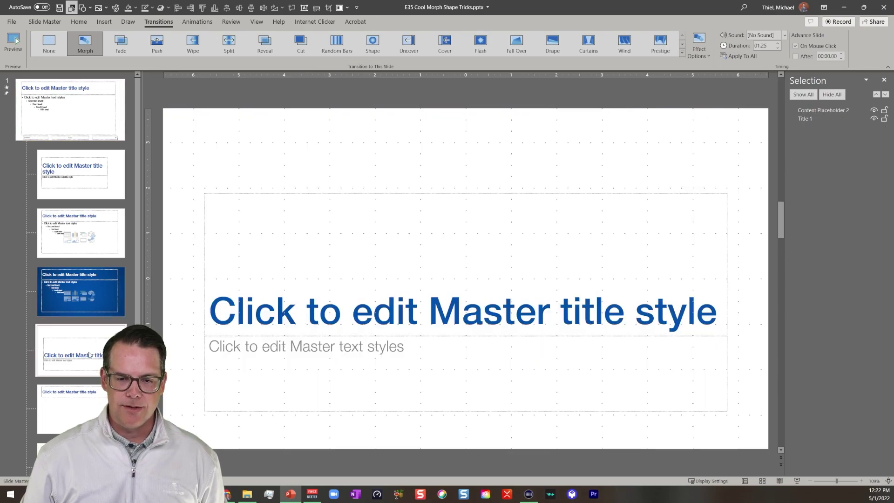
pyautogui.click(86, 408)
pyautogui.scroll(-4, 86, 408)
pyautogui.click(86, 409)
pyautogui.scroll(5, 85, 408)
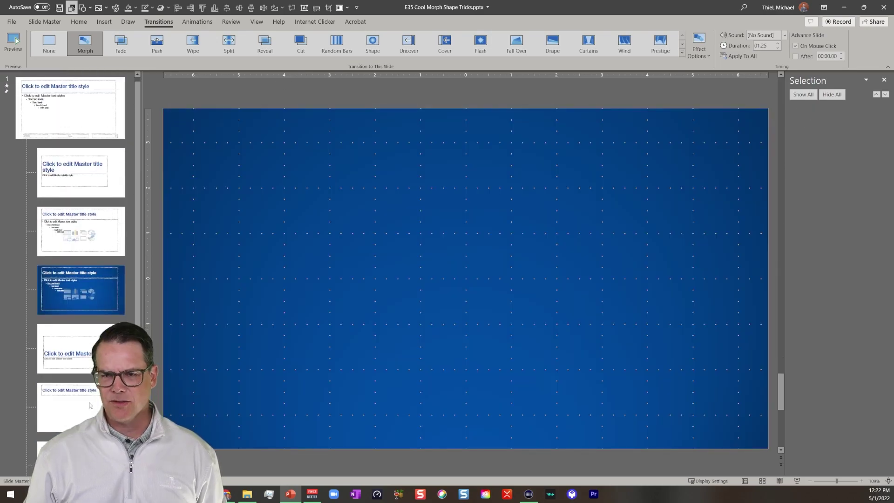
# Return to Normal view with Alt, W, L and jump to the first slide.
pyautogui.hotkey('alt', 'w')
pyautogui.press('l')
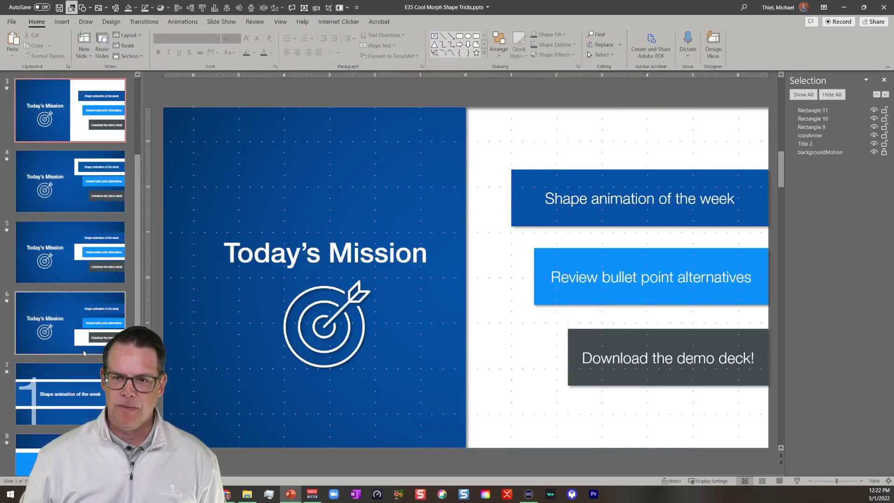
pyautogui.press('Home')
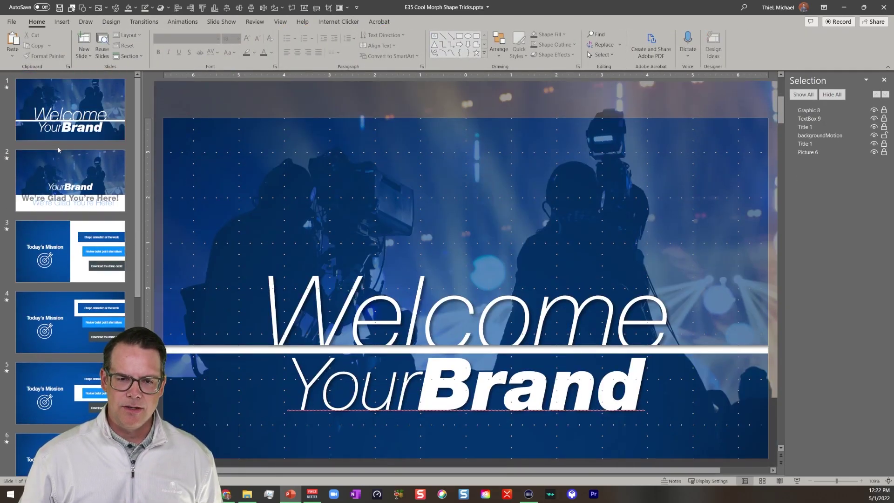
# Insert a new slide after the Welcome slide and check its Morph transition.
pyautogui.rightClick(57, 146)
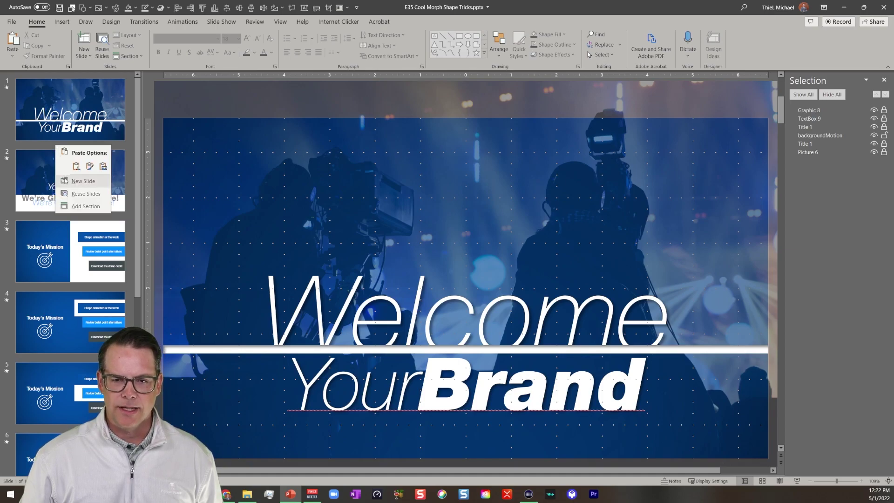
pyautogui.click(65, 182)
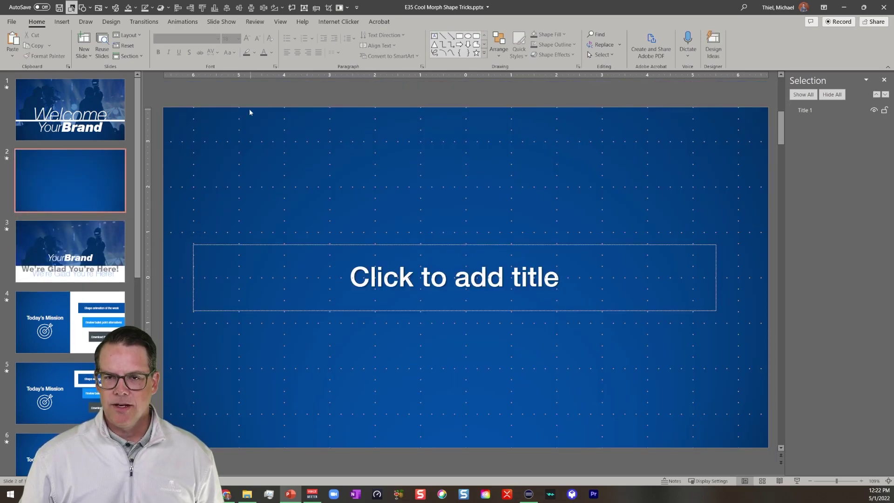
pyautogui.click(144, 21)
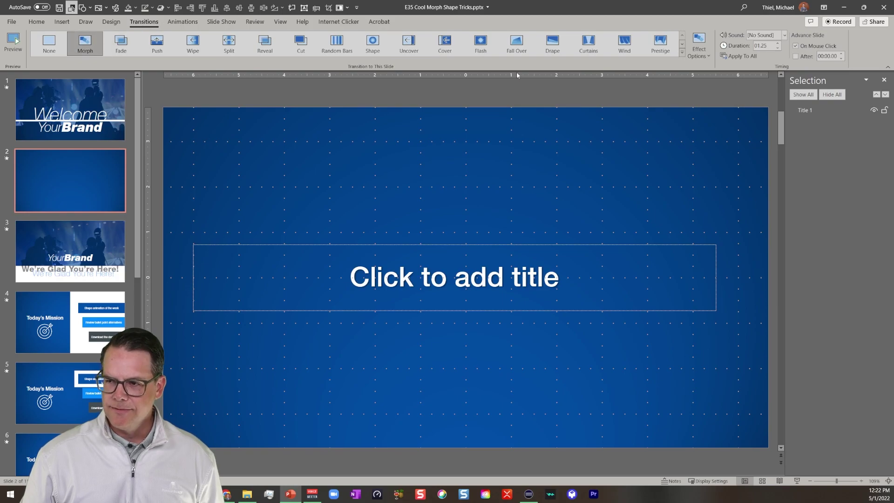
# Copy the Welcome slide's white backgroundMotion line onto the new slide 2.
pyautogui.click(98, 133)
pyautogui.click(216, 340)
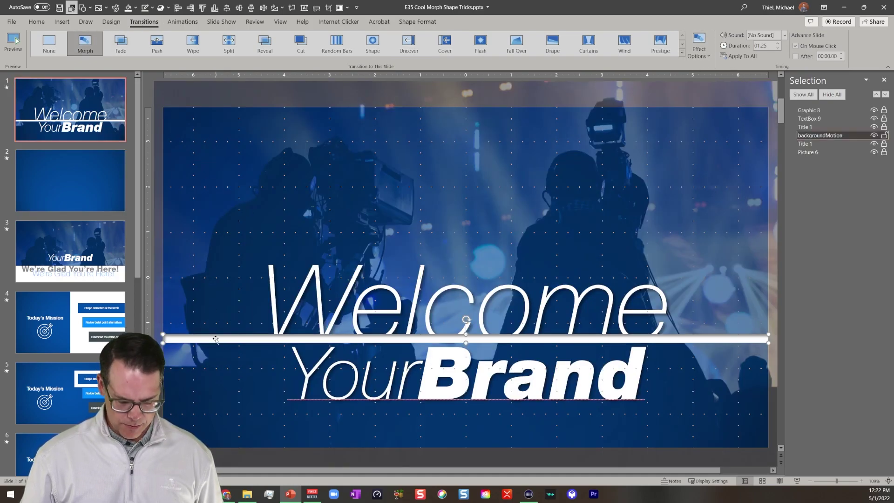
pyautogui.click(110, 178)
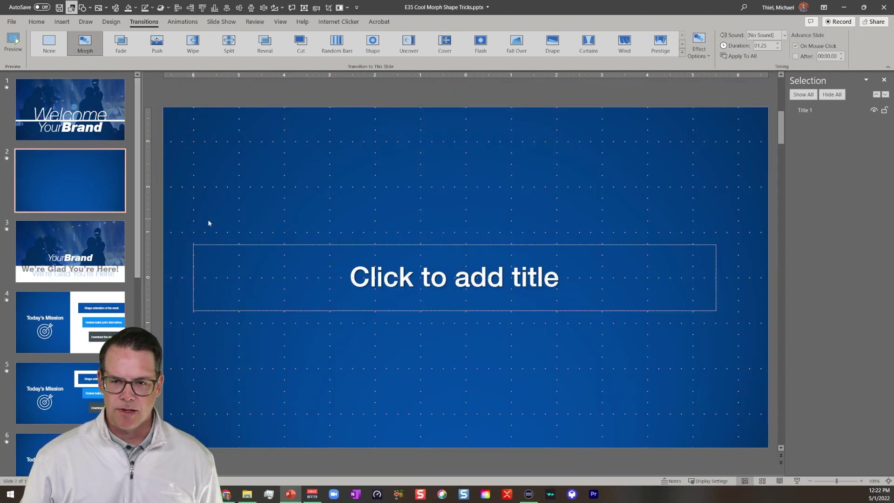
pyautogui.hotkey('ctrl', 'v')
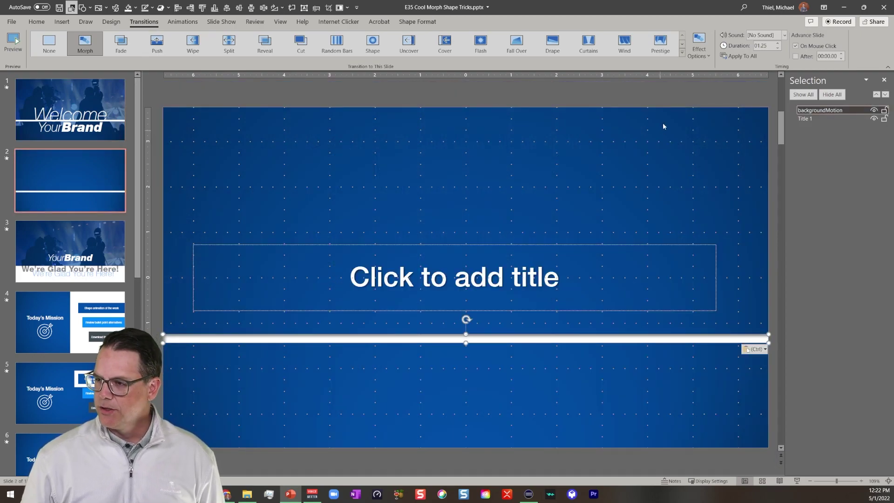
# Send the line to back, align it to the top, and stretch it into a large white panel.
pyautogui.hotkey('ctrl', 'shift', '[')
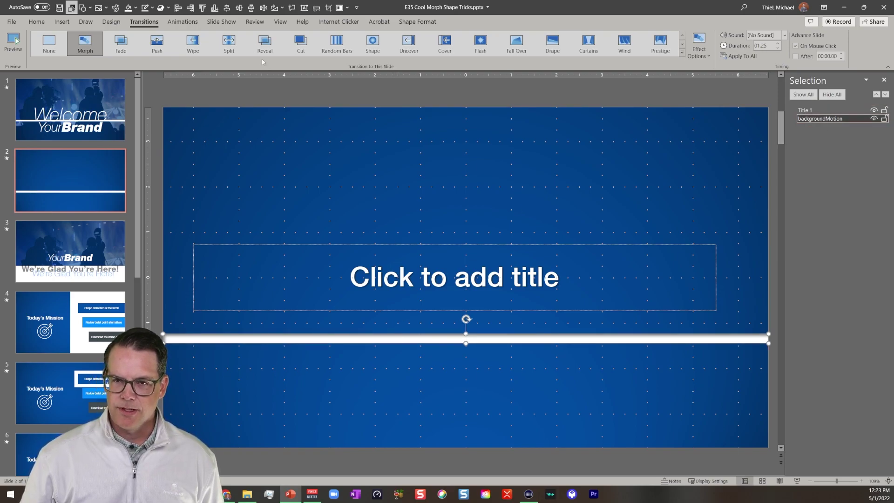
pyautogui.click(204, 8)
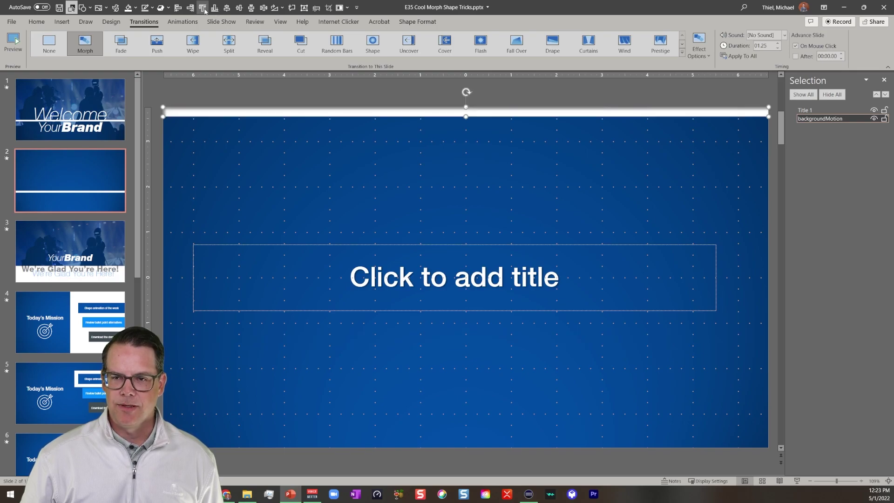
pyautogui.moveTo(466, 117); pyautogui.dragTo(471, 413)
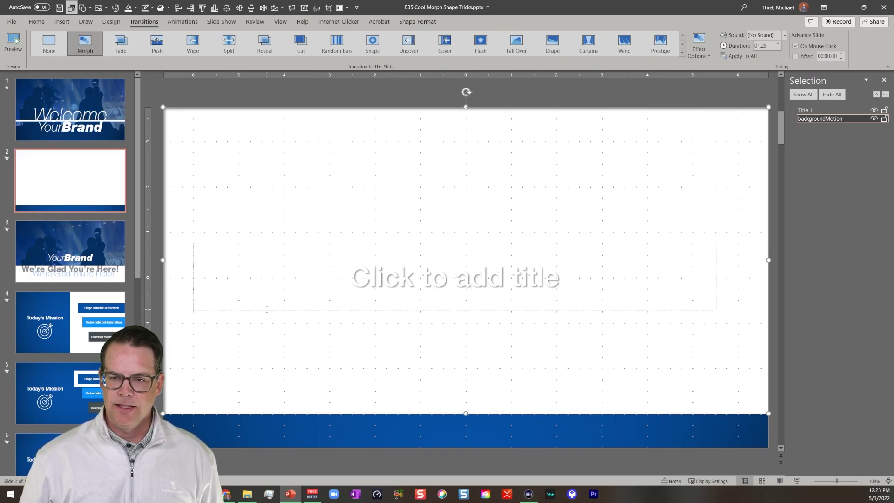
pyautogui.click(383, 279)
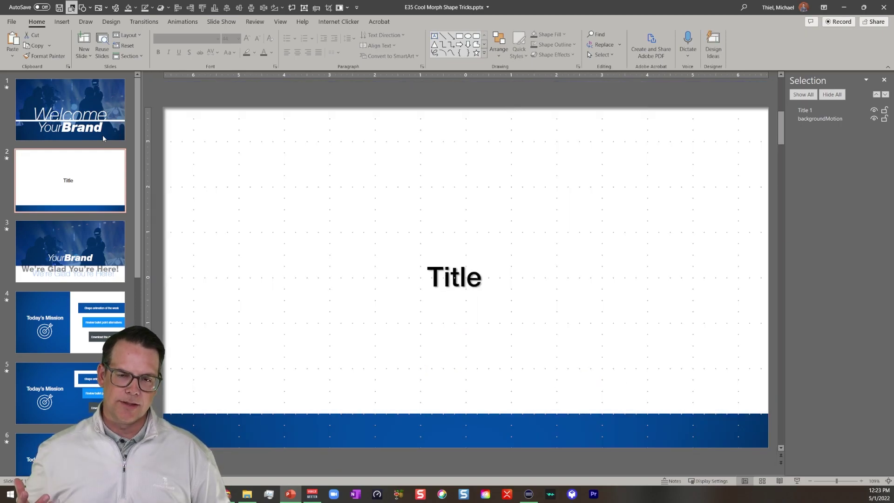
pyautogui.click(250, 328)
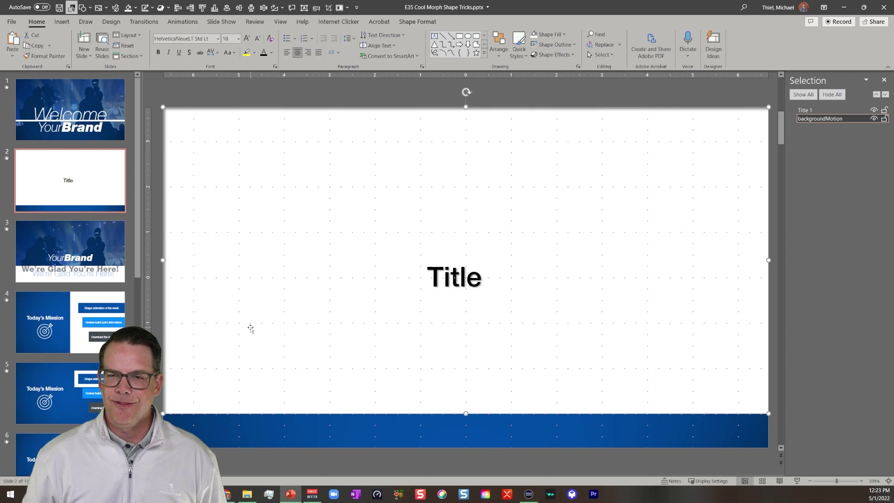
pyautogui.press('Delete')
pyautogui.click(89, 184)
pyautogui.press('Delete')
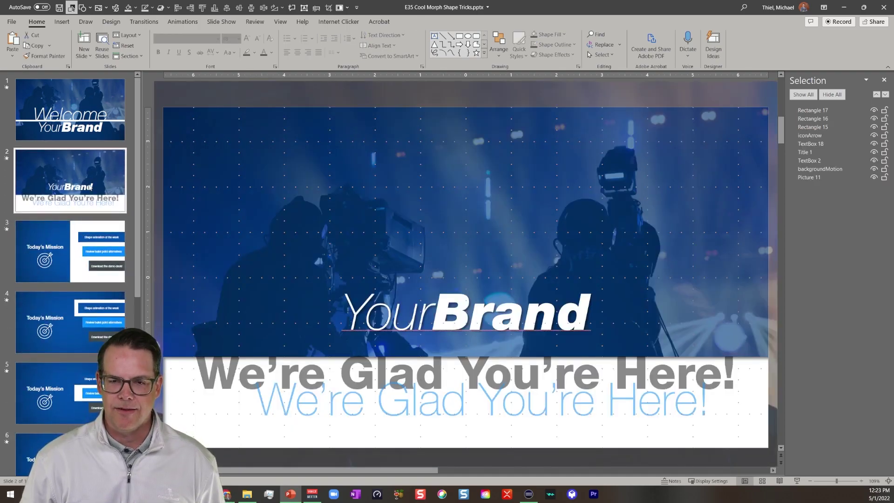
pyautogui.press('Up')
pyautogui.click(85, 170)
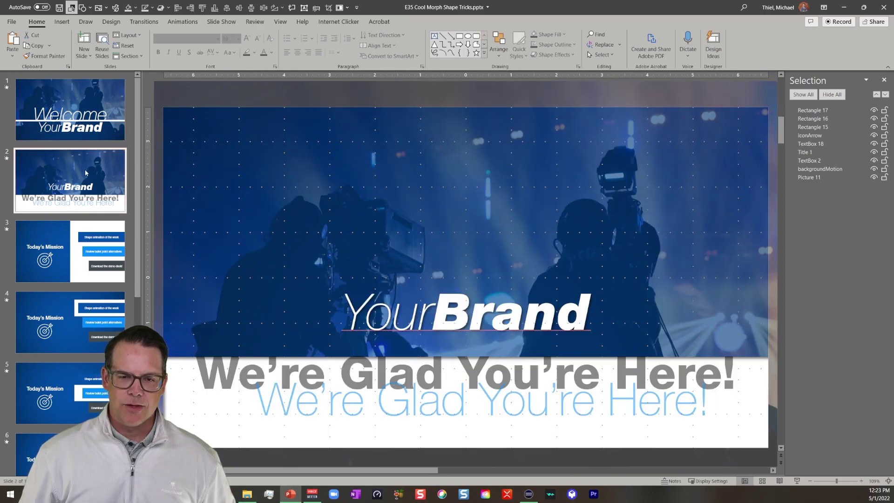
pyautogui.click(82, 130)
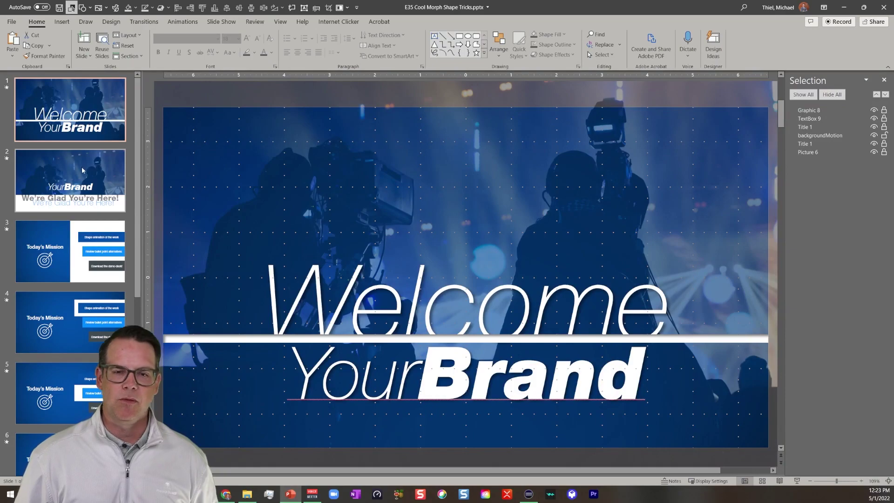
pyautogui.click(81, 167)
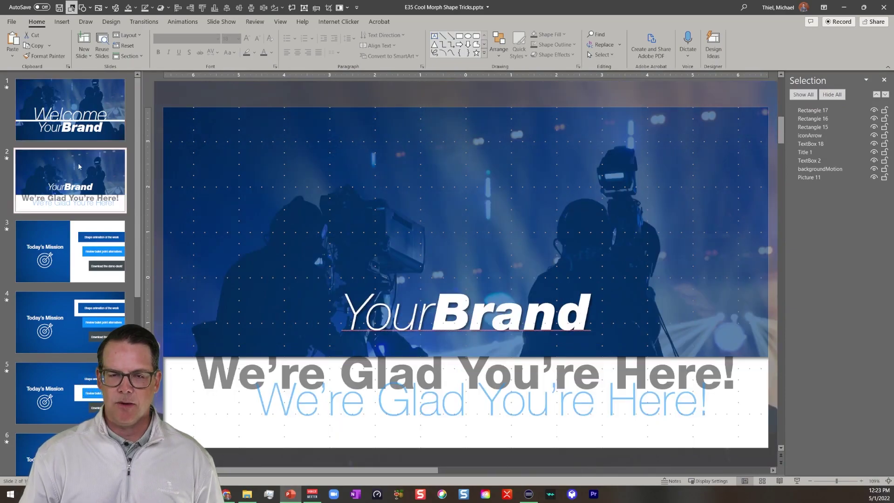
pyautogui.click(81, 263)
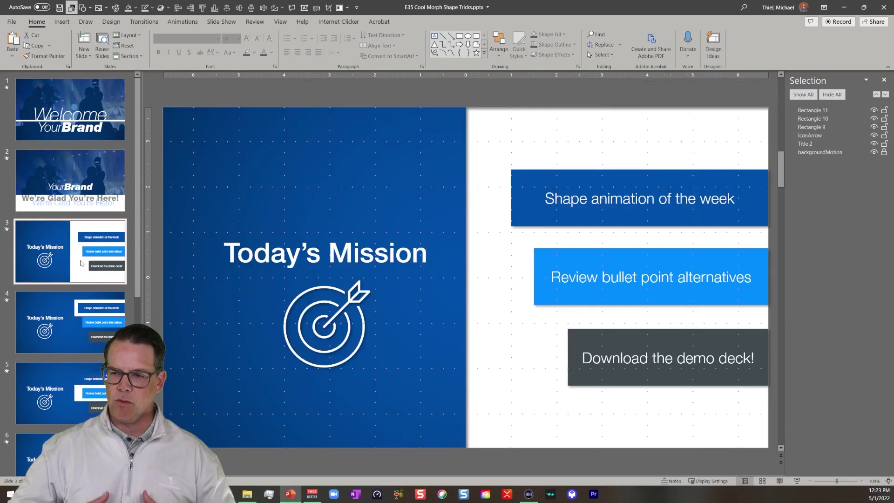
pyautogui.click(77, 343)
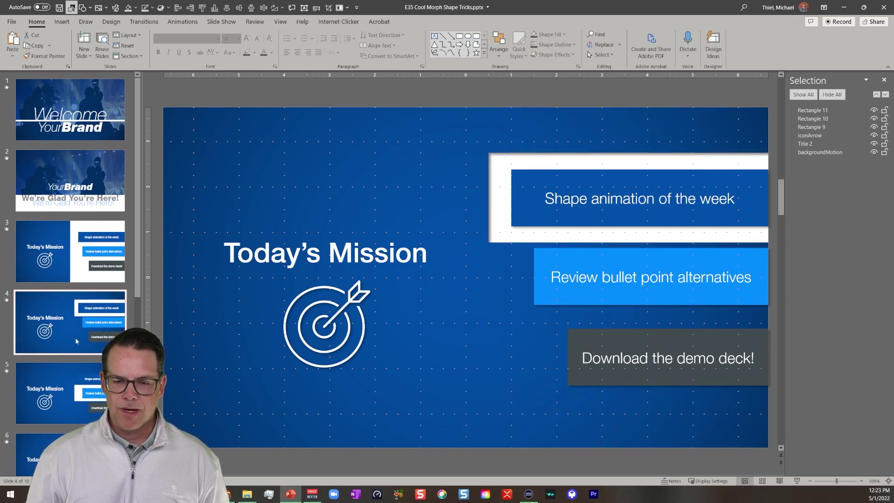
pyautogui.click(77, 396)
pyautogui.scroll(-3, 77, 396)
pyautogui.click(86, 269)
pyautogui.click(66, 344)
pyautogui.click(448, 320)
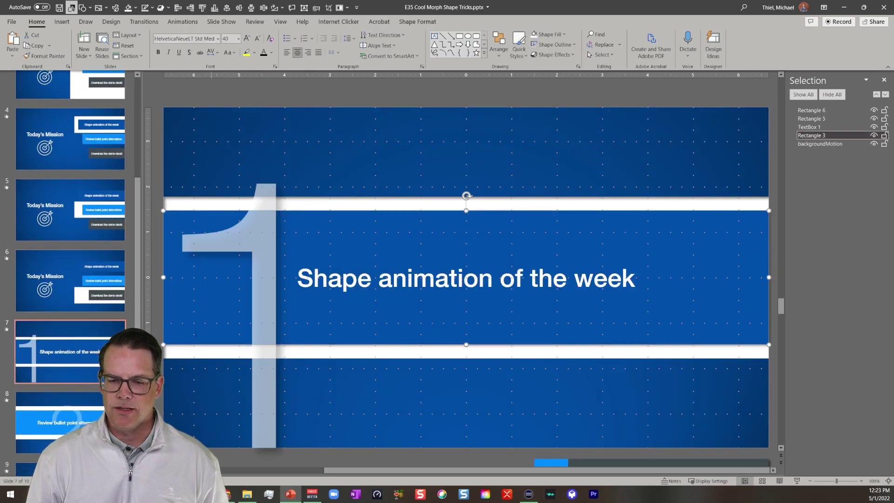
pyautogui.click(70, 289)
pyautogui.click(71, 367)
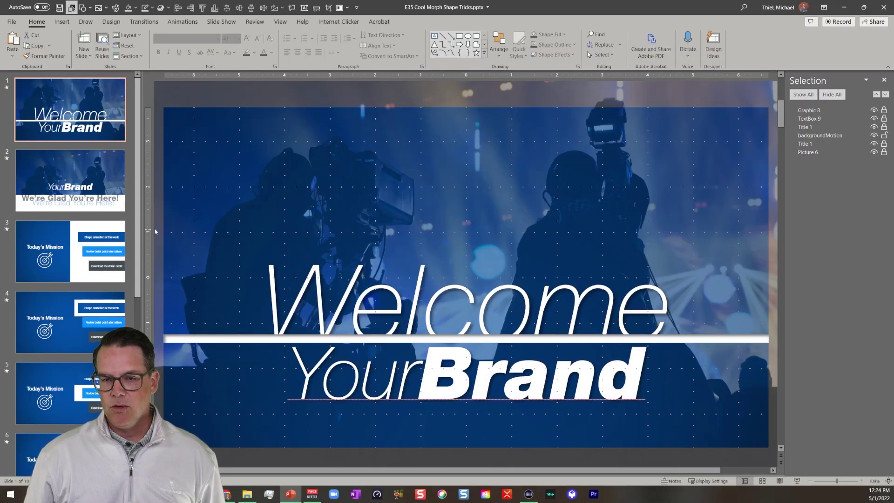
pyautogui.press('pagedown')
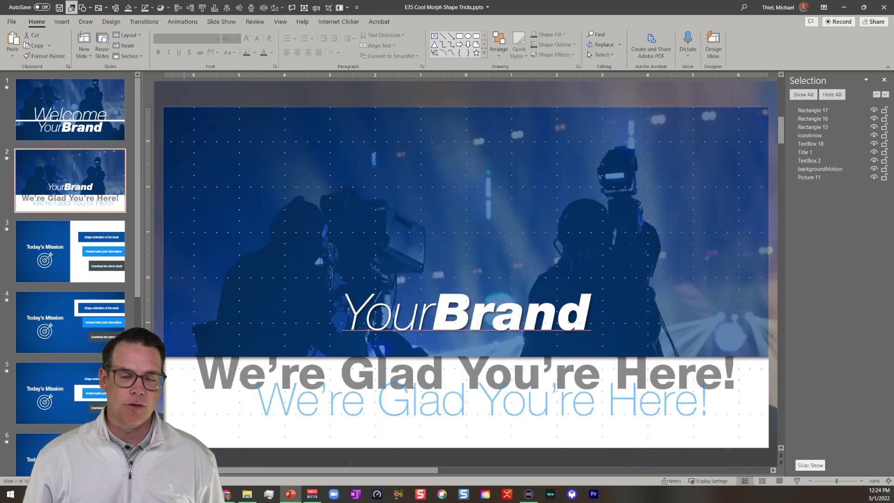
# Select the slide 3 thumbnail to bring up Today's Mission for editing.
pyautogui.click(81, 117)
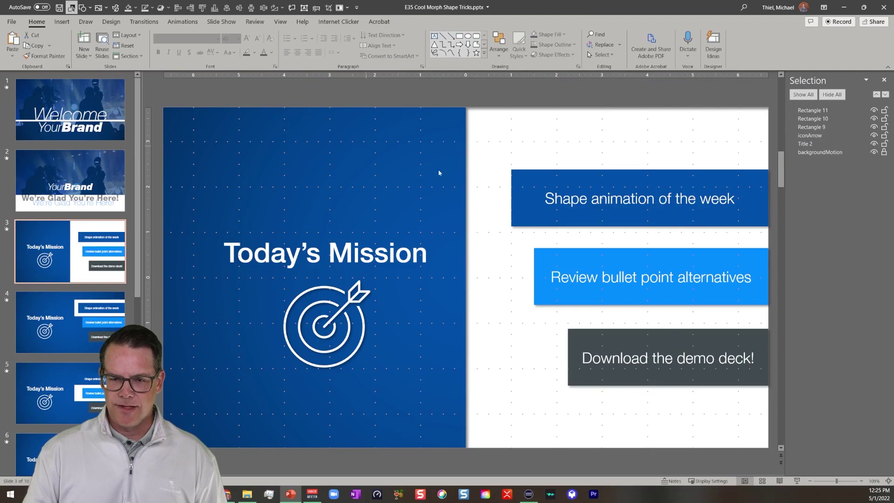
pyautogui.click(709, 151)
pyautogui.click(717, 233)
pyautogui.click(650, 350)
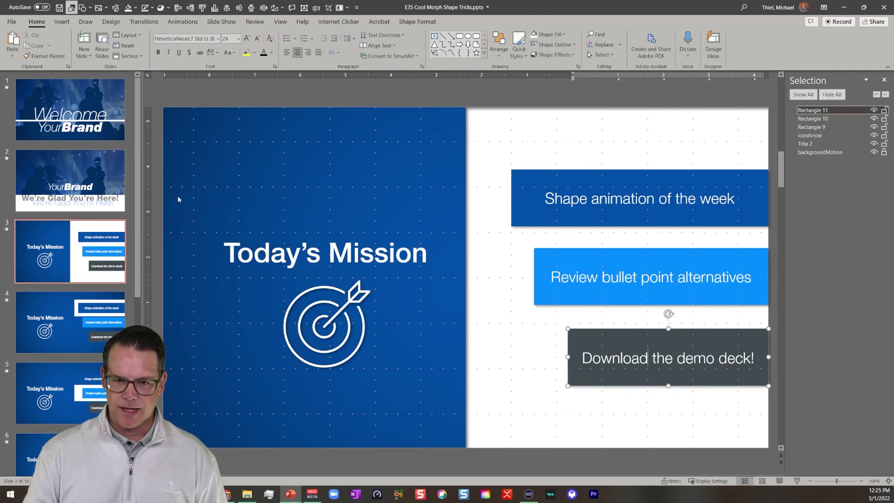
pyautogui.keyDown('ctrl'); pyautogui.scroll(-3, 651, 351); pyautogui.keyUp('ctrl')
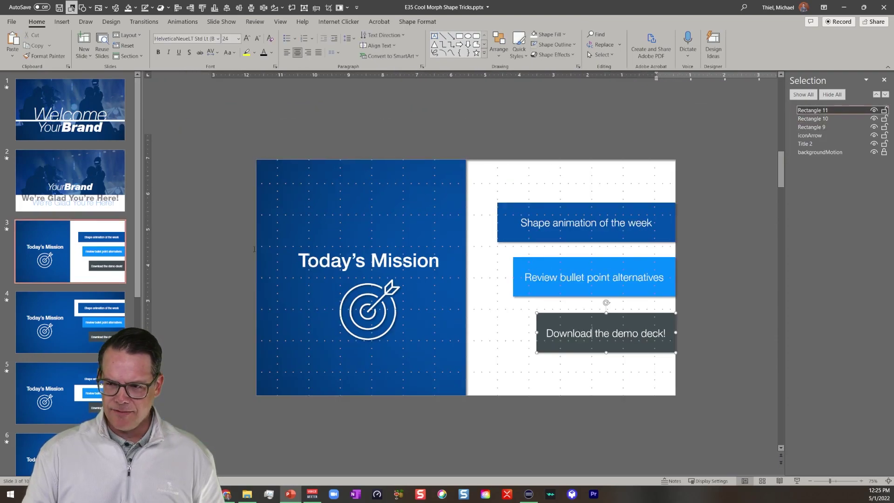
pyautogui.click(561, 230)
pyautogui.click(811, 118)
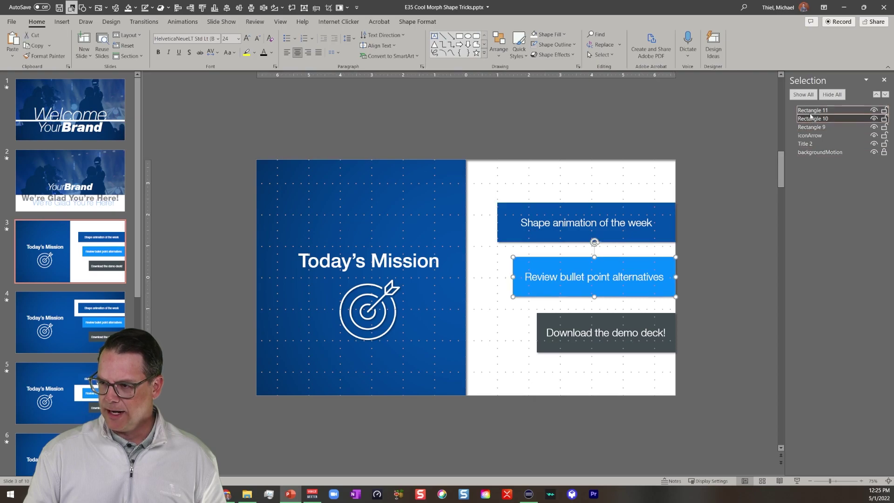
pyautogui.click(813, 110)
pyautogui.click(609, 218)
pyautogui.click(608, 266)
pyautogui.click(615, 357)
pyautogui.click(584, 210)
pyautogui.moveTo(612, 206); pyautogui.dragTo(612, 111)
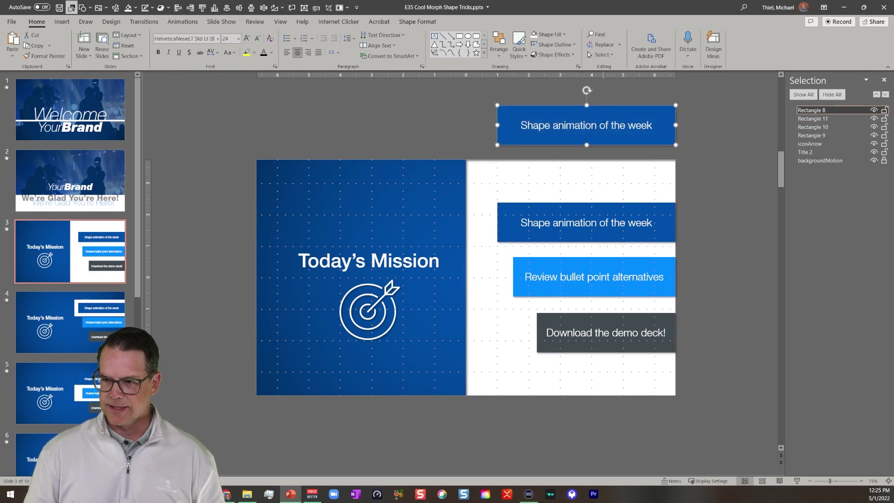
pyautogui.press('Escape')
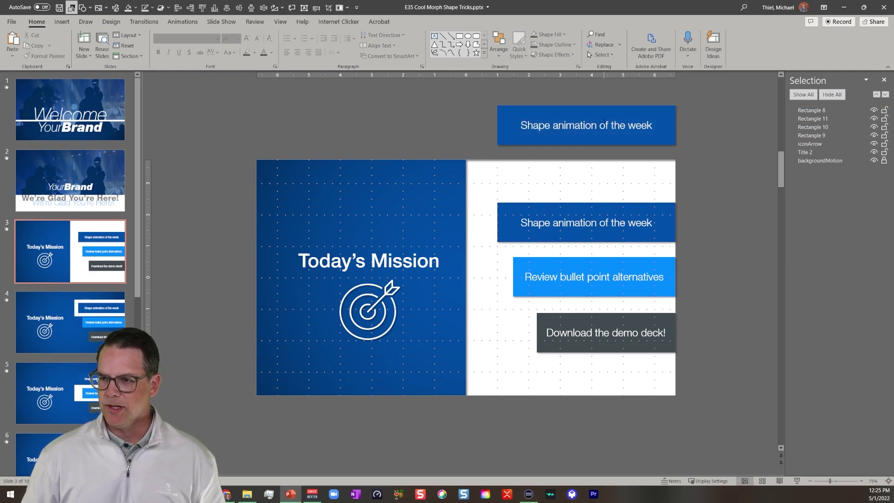
pyautogui.click(609, 112)
pyautogui.press('Delete')
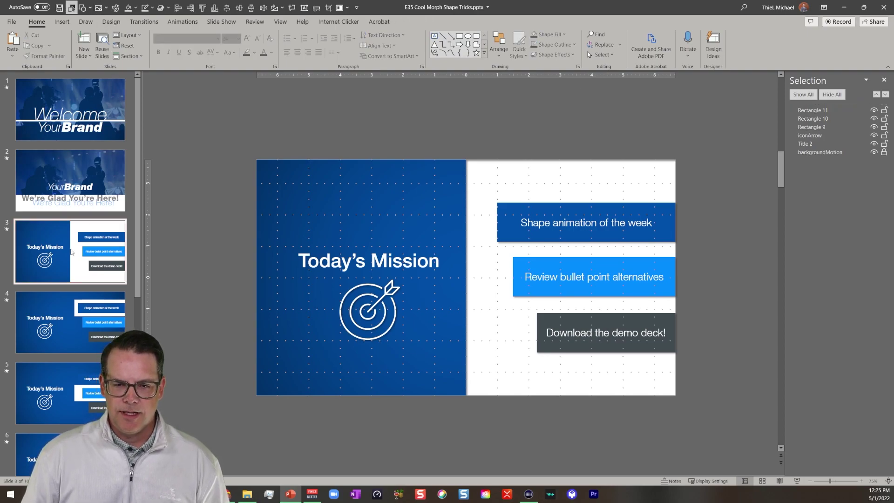
# Duplicate the Today's Mission slide and delete the copy's three text rectangles.
pyautogui.hotkey('ctrl', 'd')
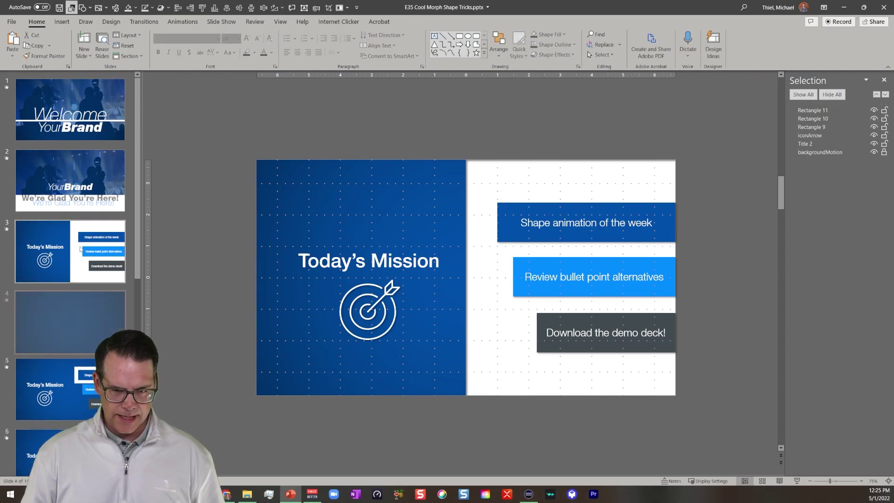
pyautogui.click(599, 225)
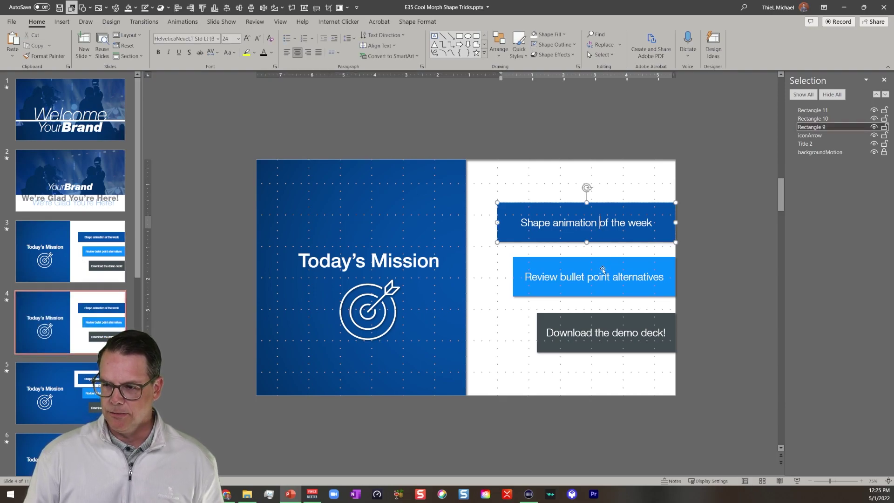
pyautogui.keyDown('shift'); pyautogui.click(601, 275); pyautogui.keyUp('shift')
pyautogui.keyDown('shift'); pyautogui.click(559, 319); pyautogui.keyUp('shift')
pyautogui.press('Delete')
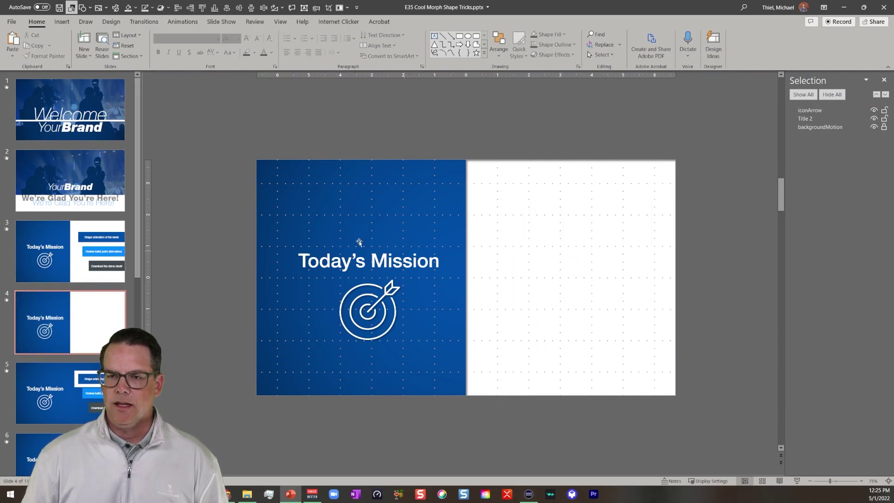
# Draw one blue rectangle reading 'dddd' and move the original slide below the copy.
pyautogui.click(62, 22)
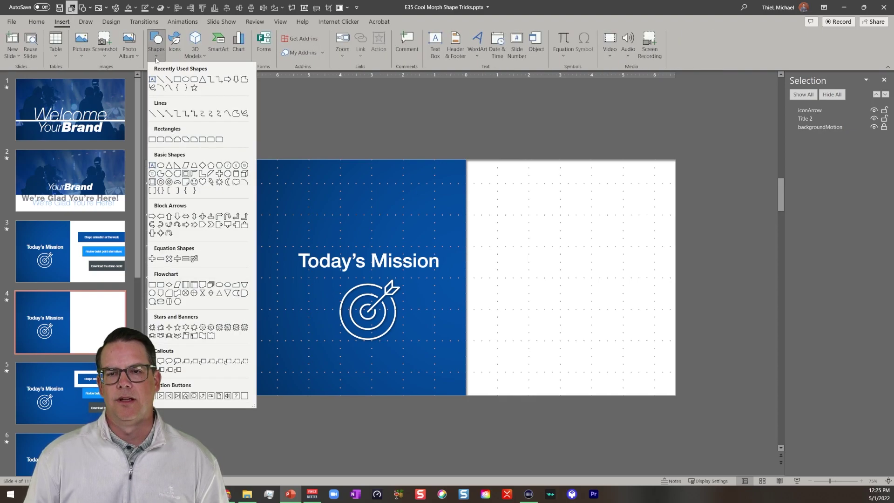
pyautogui.click(156, 45)
pyautogui.click(365, 112)
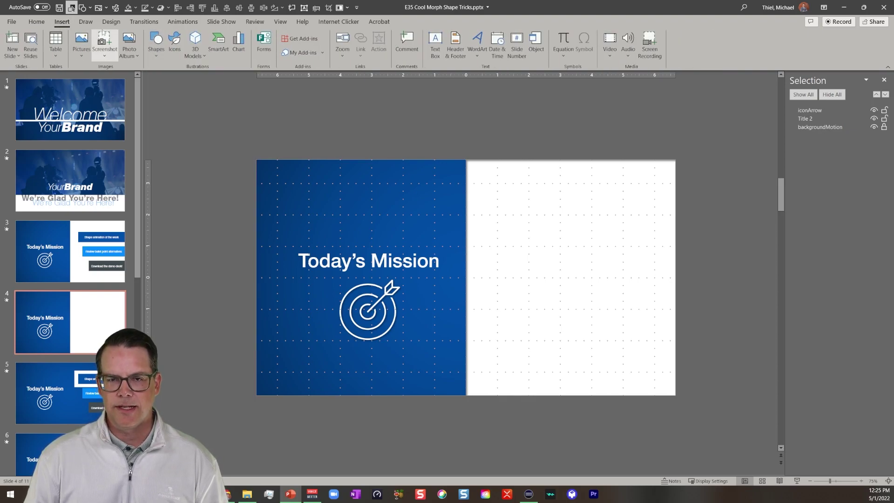
pyautogui.click(90, 8)
pyautogui.click(107, 32)
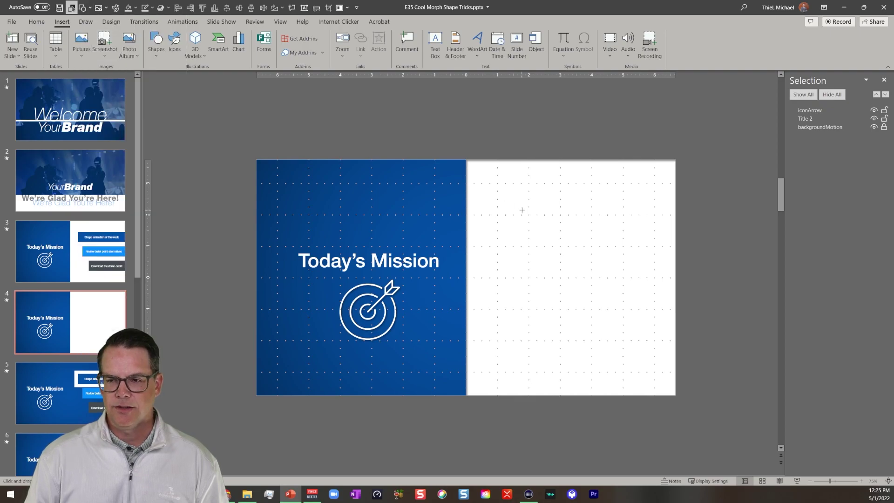
pyautogui.moveTo(497, 183)
pyautogui.mouseDown()
pyautogui.moveTo(633, 256)
pyautogui.moveTo(676, 240)
pyautogui.mouseUp()
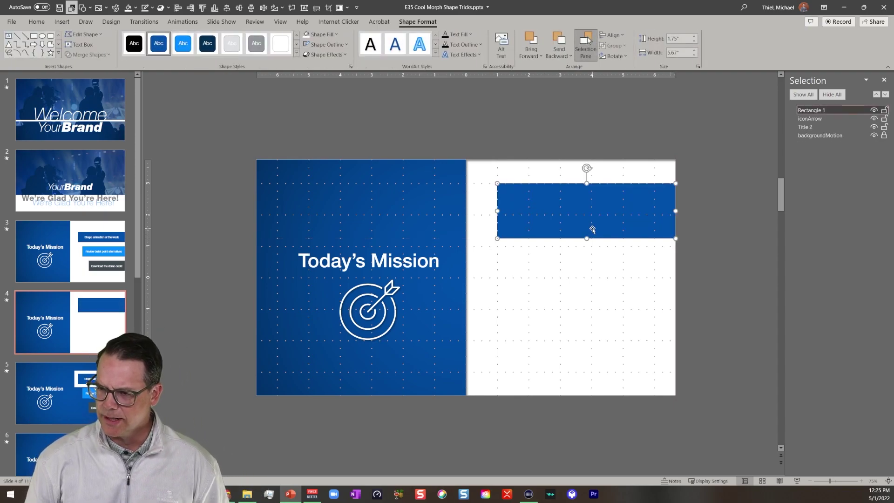
pyautogui.write('dddd')
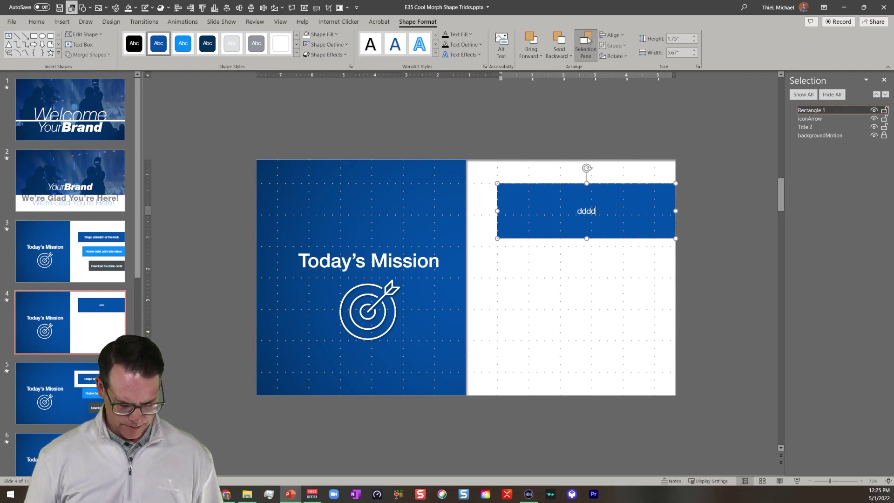
pyautogui.hotkey('ctrl', 'a')
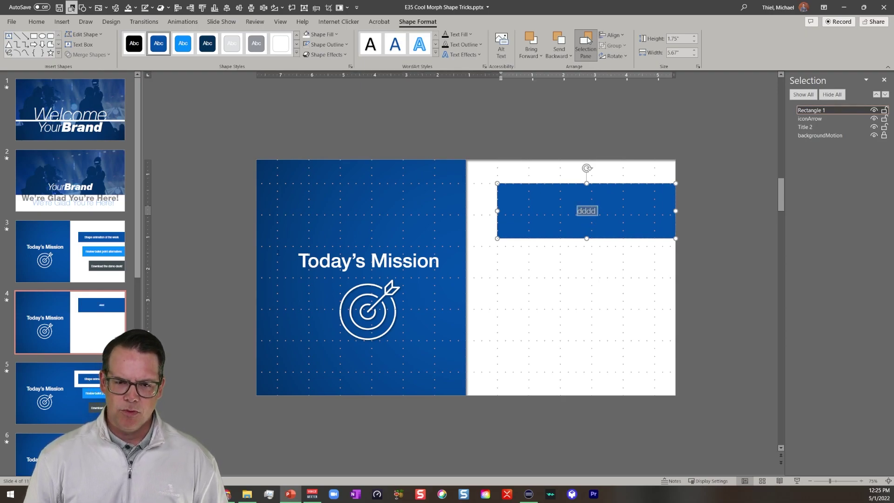
pyautogui.click(103, 258)
pyautogui.moveTo(95, 292); pyautogui.dragTo(95, 336)
# Replace the blue rectangle's placeholder text with 'Shape animation of the week'.
pyautogui.doubleClick(582, 226)
pyautogui.tripleClick(583, 227)
pyautogui.hotkey('ctrl', 'c')
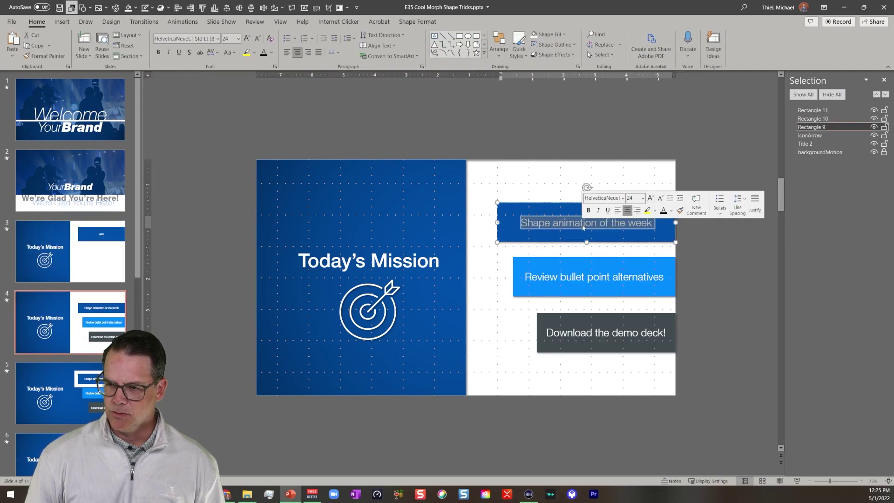
pyautogui.click(125, 251)
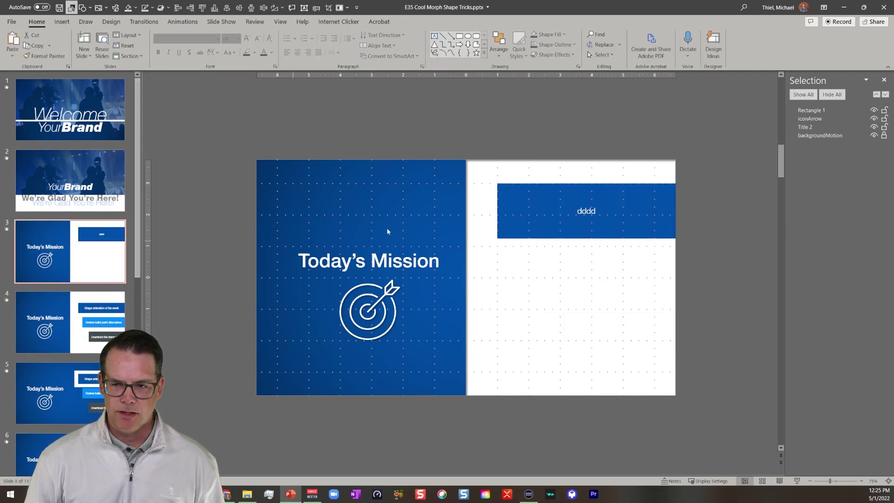
pyautogui.tripleClick(548, 208)
pyautogui.hotkey('ctrl', 'v')
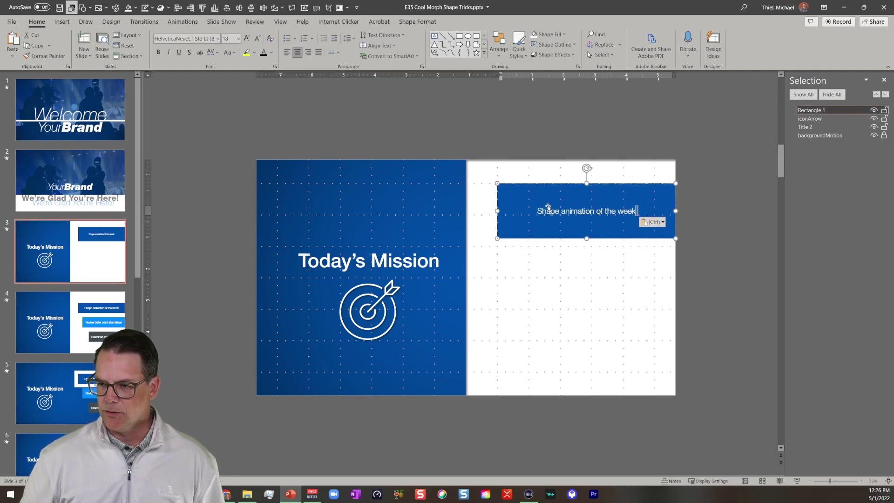
pyautogui.press('Escape')
# Make the blue rectangle shorter.
pyautogui.hotkey('shift', 'Down')
pyautogui.hotkey('shift', 'Down')
pyautogui.hotkey('shift', 'Down')
pyautogui.hotkey('shift', 'Down')
pyautogui.hotkey('shift', 'Down')
pyautogui.hotkey('shift', 'Down')
pyautogui.hotkey('shift', 'Down')
pyautogui.hotkey('shift', 'Down')
pyautogui.hotkey('shift', 'Down')
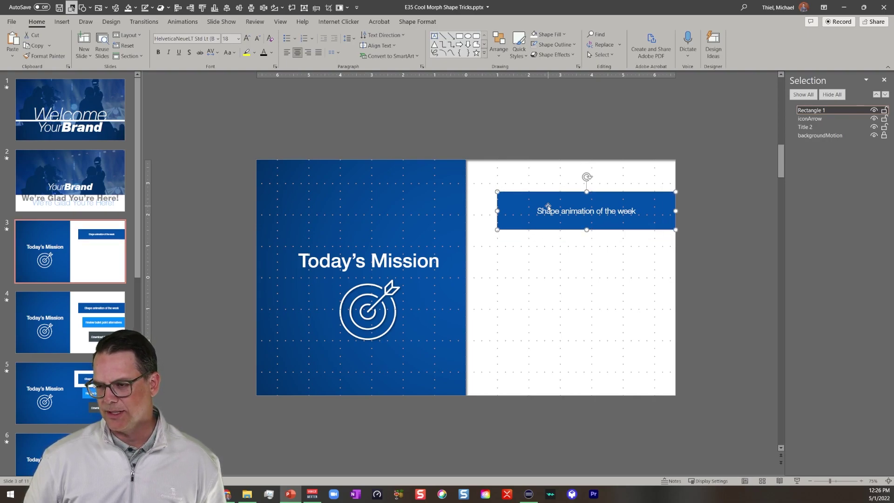
pyautogui.hotkey('shift', 'Up')
pyautogui.hotkey('shift', 'Up')
pyautogui.hotkey('shift', 'Up')
pyautogui.hotkey('shift', 'Up')
pyautogui.hotkey('shift', 'Up')
pyautogui.hotkey('shift', 'Up')
pyautogui.hotkey('shift', 'Down')
pyautogui.hotkey('shift', 'Down')
pyautogui.hotkey('shift', 'Down')
pyautogui.hotkey('shift', 'Down')
pyautogui.hotkey('shift', 'Down')
pyautogui.hotkey('shift', 'Down')
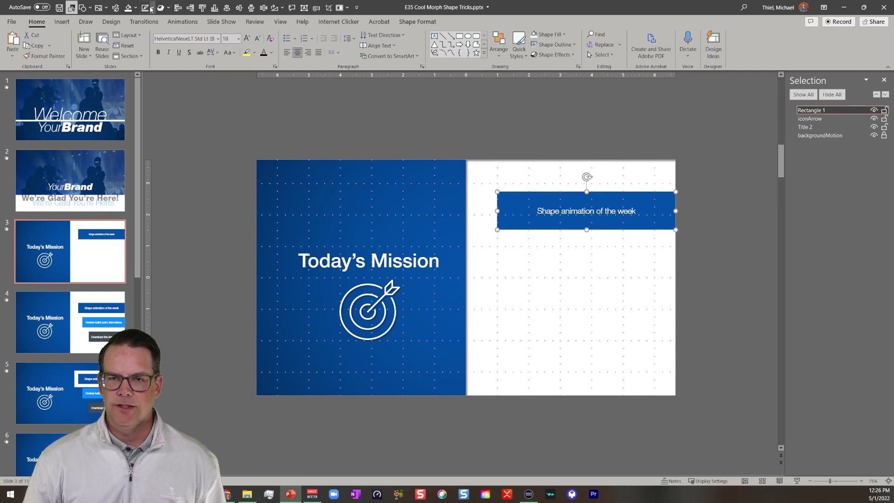
pyautogui.click(152, 7)
pyautogui.press('Escape')
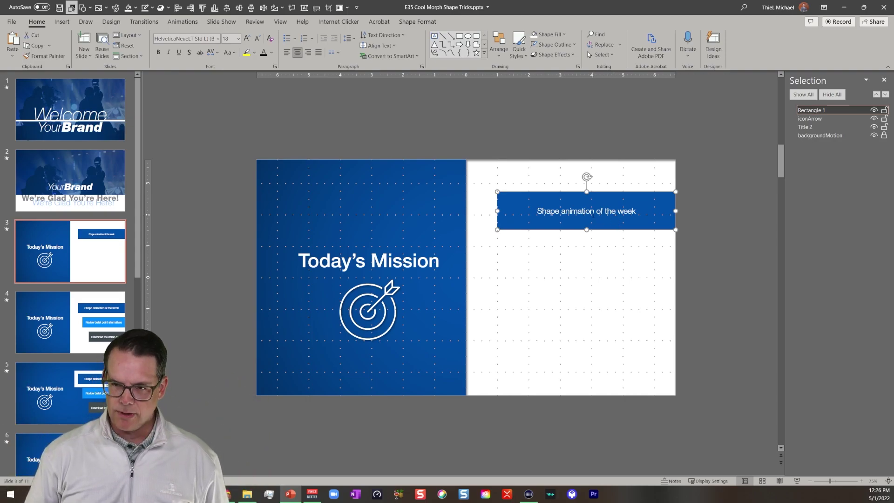
# Set the rectangle's text size to 24 pt.
pyautogui.hotkey('ctrl', 'shift', '.')
pyautogui.hotkey('ctrl', 'shift', '.')
pyautogui.hotkey('ctrl', 'shift', '.')
pyautogui.hotkey('ctrl', 'shift', ',')
pyautogui.hotkey('ctrl', 'shift', ',')
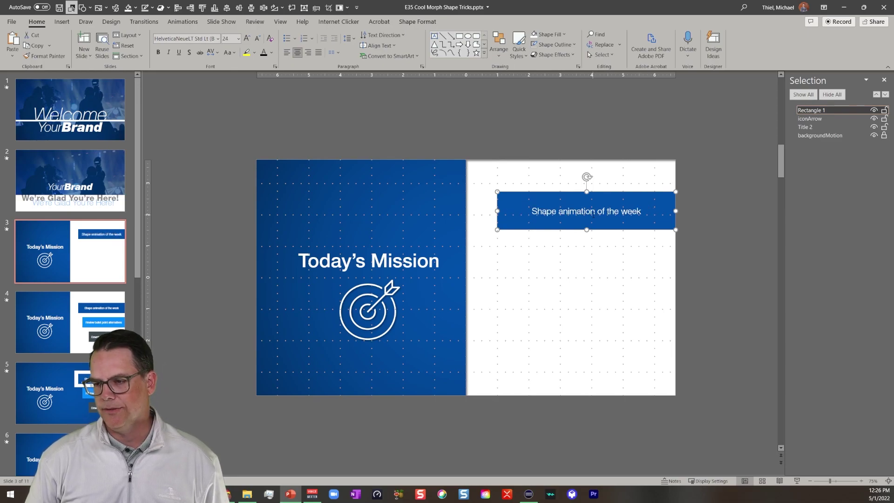
pyautogui.hotkey('ctrl', 'shift', '.')
pyautogui.hotkey('ctrl', 'shift', ',')
pyautogui.hotkey('ctrl', 'shift', '.')
pyautogui.hotkey('ctrl', 'shift', ',')
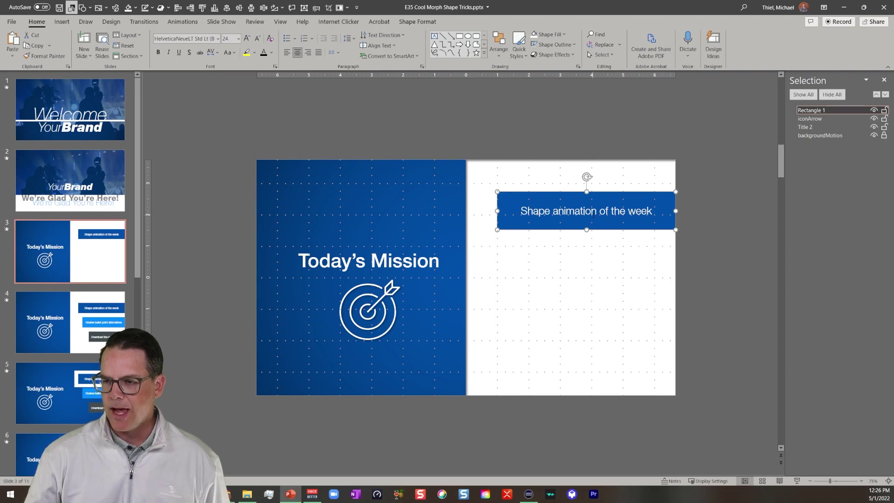
# Duplicate the Shape animation of the week rectangle and place the copy directly below it.
pyautogui.click(103, 318)
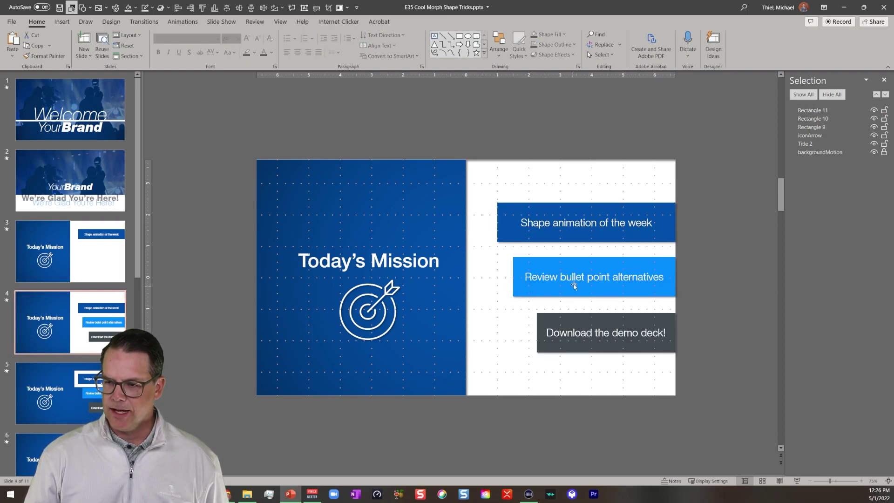
pyautogui.press('Up')
pyautogui.click(571, 225)
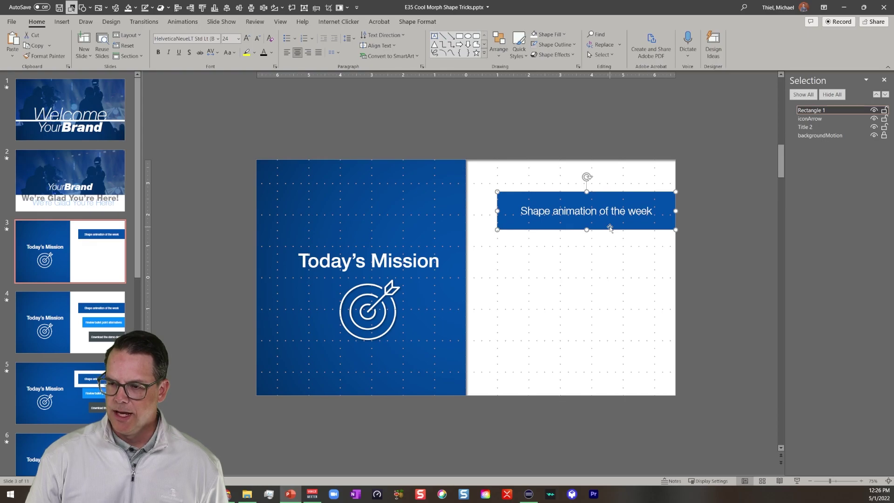
pyautogui.moveTo(610, 226); pyautogui.dragTo(605, 276)
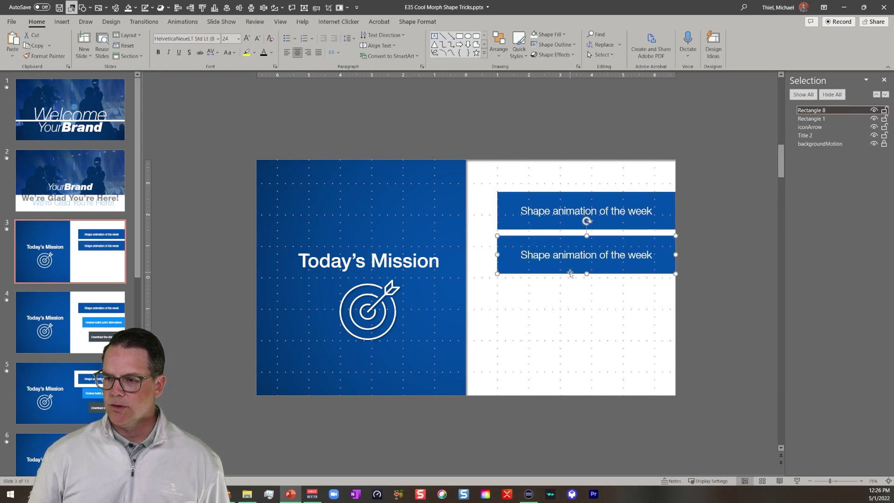
pyautogui.press('Delete')
pyautogui.click(602, 221)
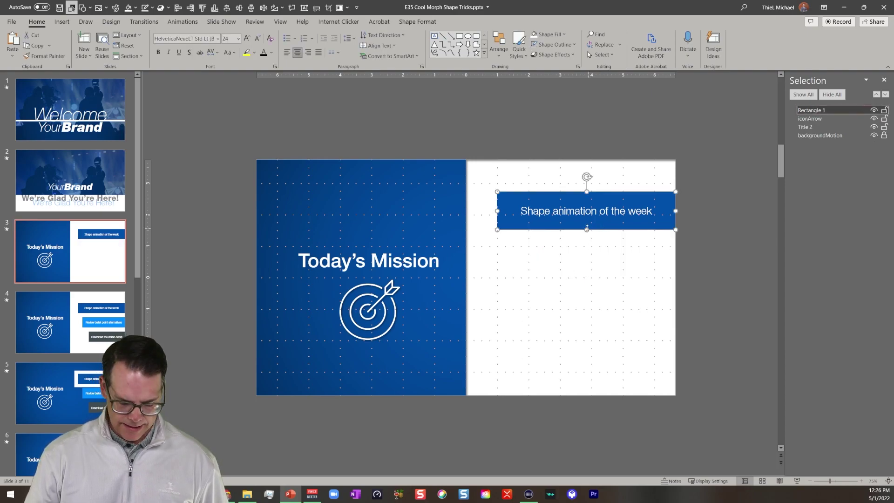
pyautogui.hotkey('ctrl', 'd')
pyautogui.moveTo(625, 231); pyautogui.dragTo(619, 270)
# Change the second box's text to 'Review bullet point alternatives', copied from slide 4.
pyautogui.click(41, 330)
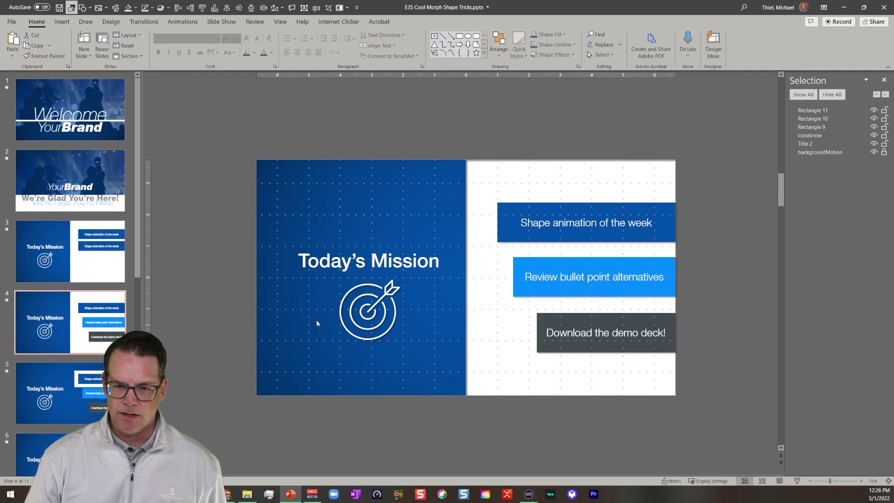
pyautogui.tripleClick(577, 280)
pyautogui.hotkey('ctrl', 'c')
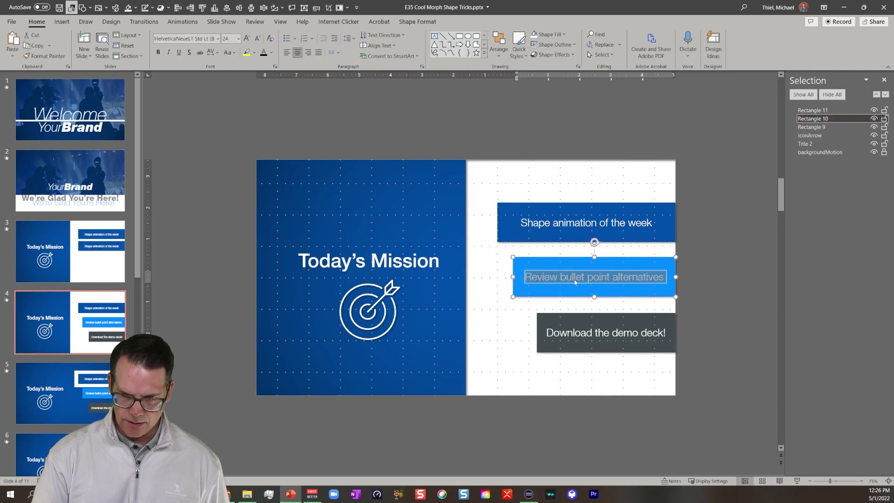
pyautogui.click(69, 252)
pyautogui.tripleClick(547, 260)
pyautogui.hotkey('ctrl', 'v')
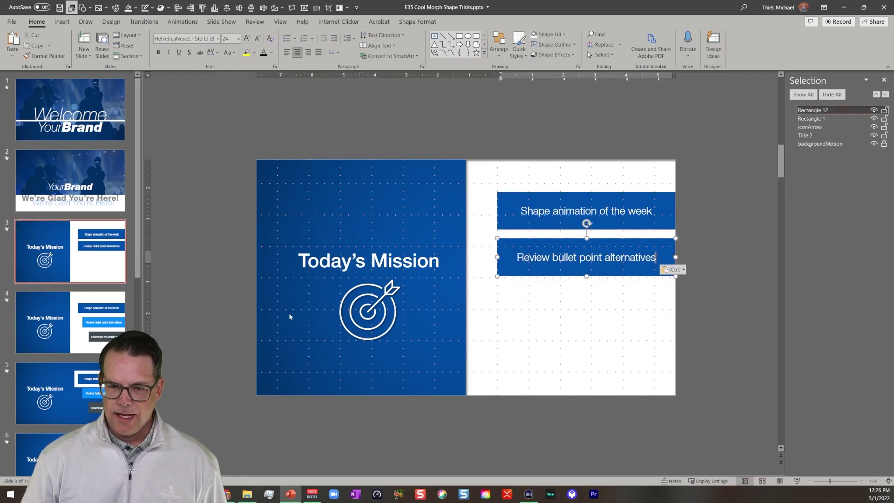
# Add a third box further down reading 'Download the demo deck!'.
pyautogui.click(535, 301)
pyautogui.moveTo(534, 301); pyautogui.dragTo(535, 321)
pyautogui.scroll(-1, 287, 344)
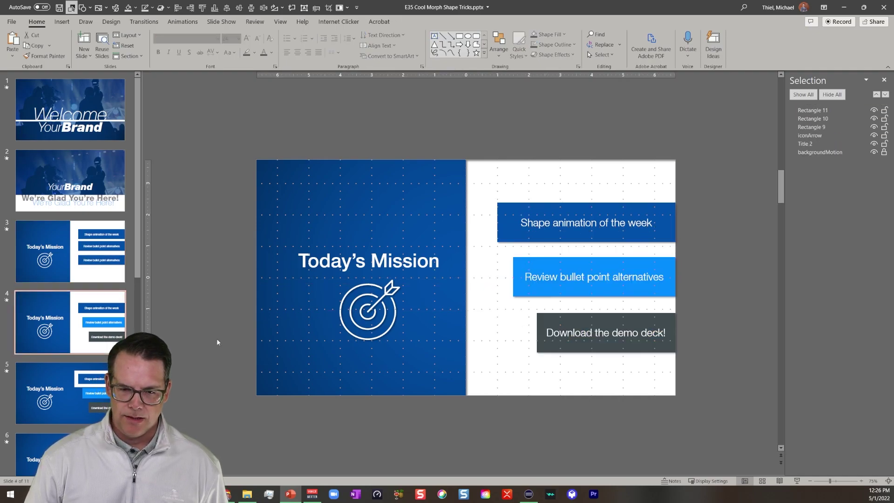
pyautogui.tripleClick(606, 333)
pyautogui.hotkey('ctrl', 'c')
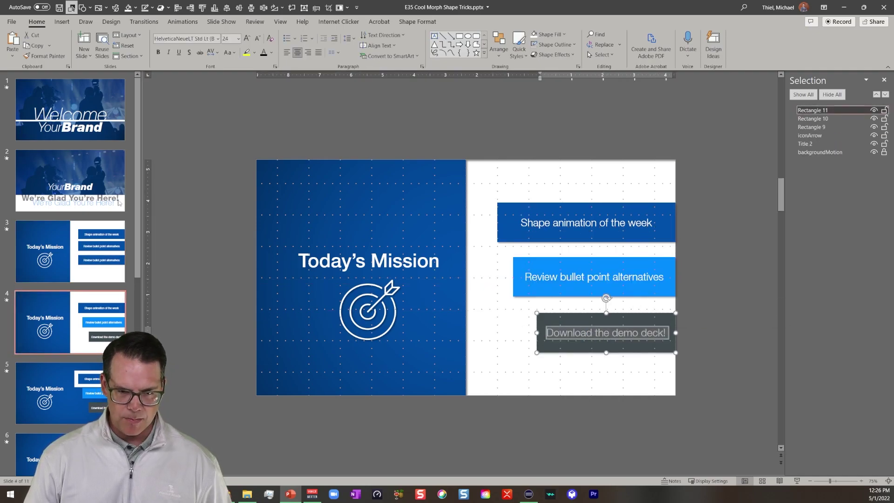
pyautogui.click(70, 252)
pyautogui.tripleClick(603, 311)
pyautogui.hotkey('ctrl', 'v')
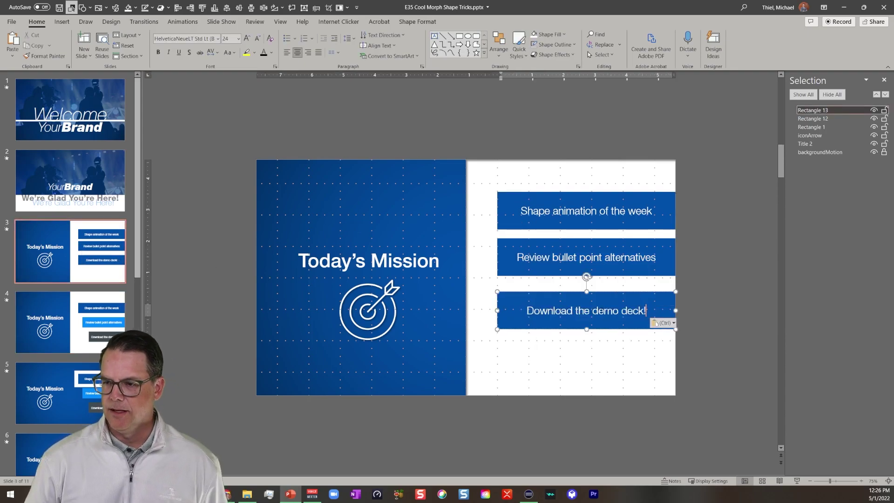
# Nudge the Download box lower and select all three blue rectangles.
pyautogui.moveTo(624, 329); pyautogui.dragTo(626, 345)
pyautogui.press('Escape')
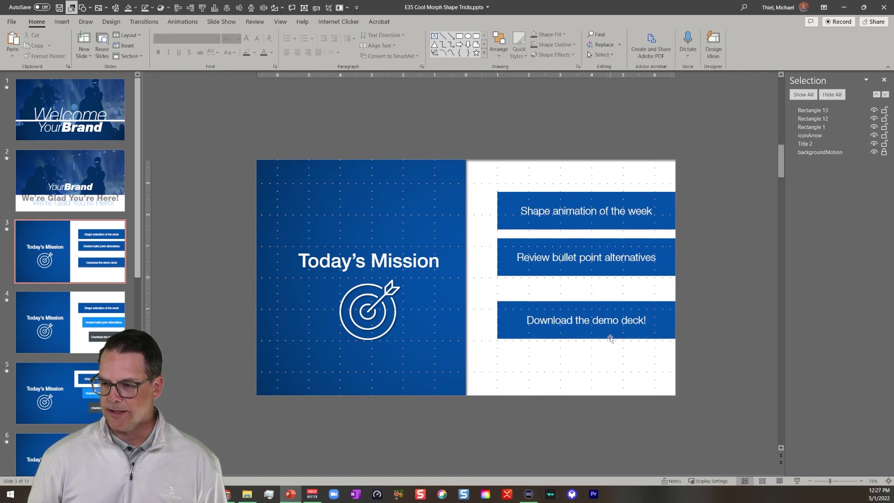
pyautogui.click(617, 269)
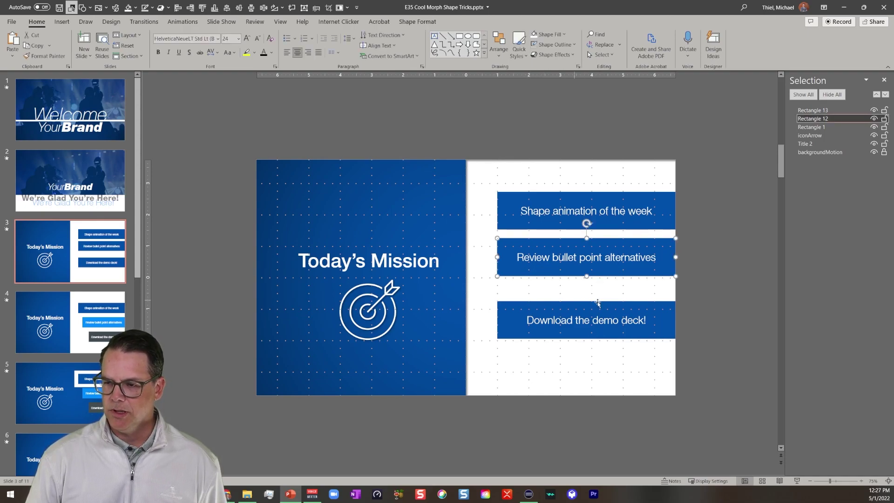
pyautogui.keyDown('shift'); pyautogui.click(616, 221); pyautogui.keyUp('shift')
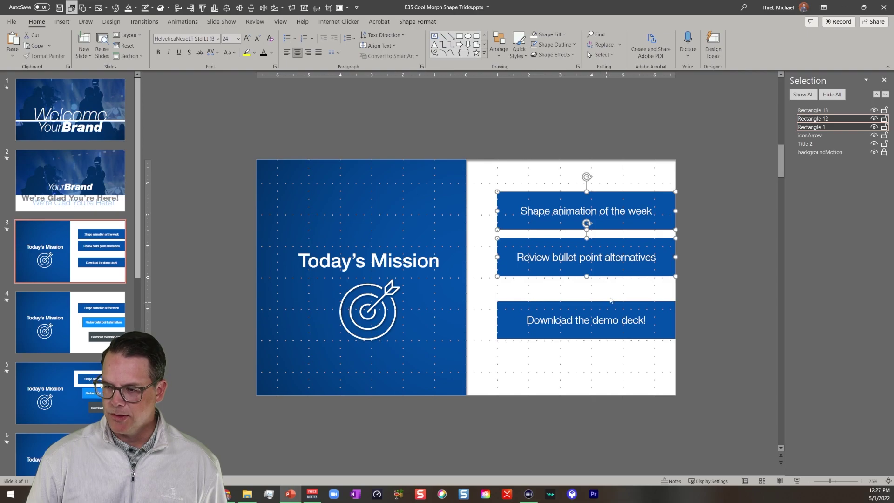
pyautogui.click(627, 211)
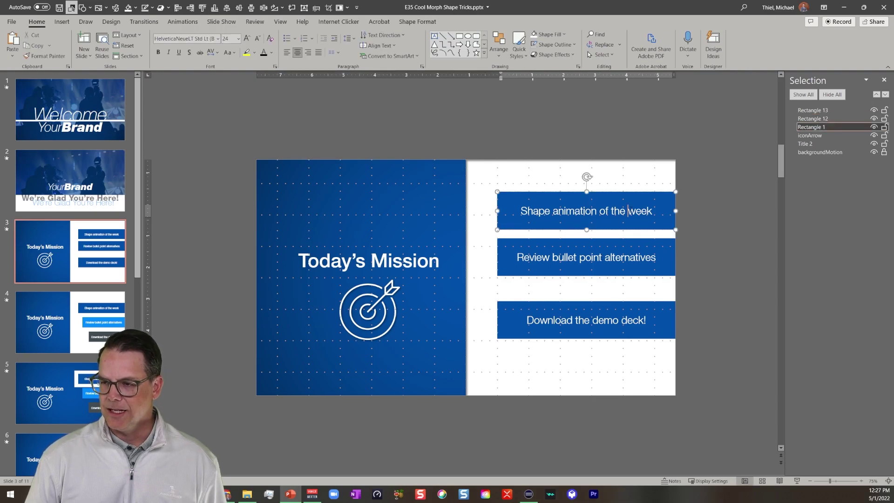
pyautogui.keyDown('shift'); pyautogui.click(628, 261); pyautogui.keyUp('shift')
pyautogui.keyDown('shift'); pyautogui.click(628, 305); pyautogui.keyUp('shift')
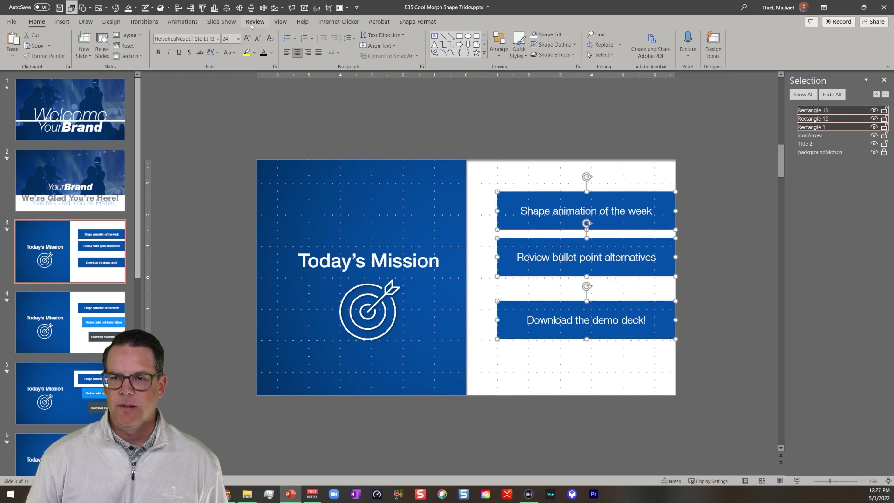
# Distribute the three rectangles vertically with Arrange > Align > Distribute Vertically.
pyautogui.click(251, 8)
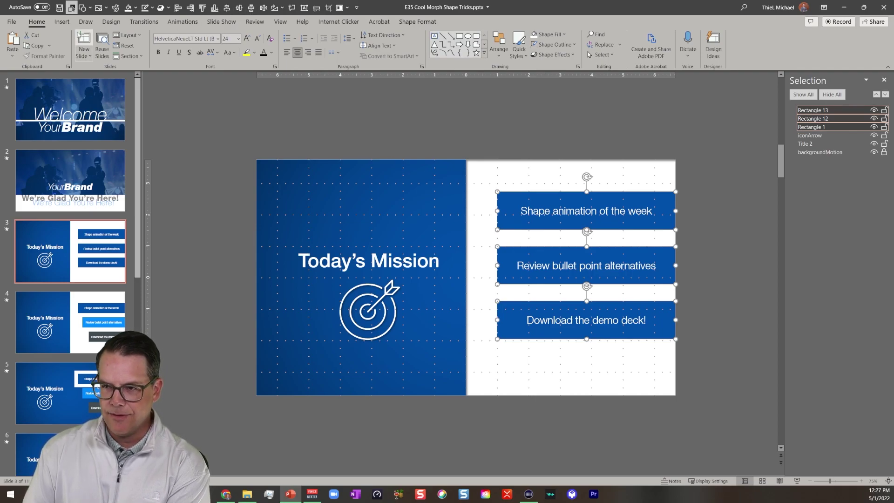
pyautogui.click(499, 51)
pyautogui.moveTo(512, 196)
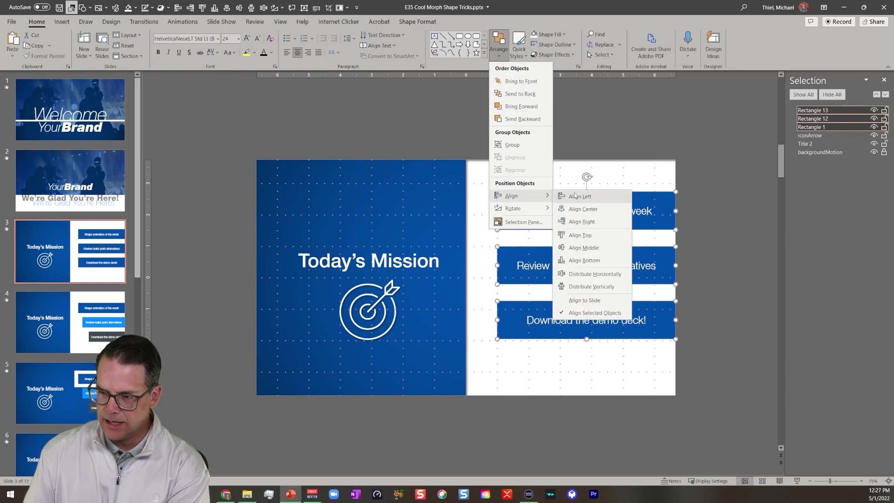
pyautogui.click(572, 280)
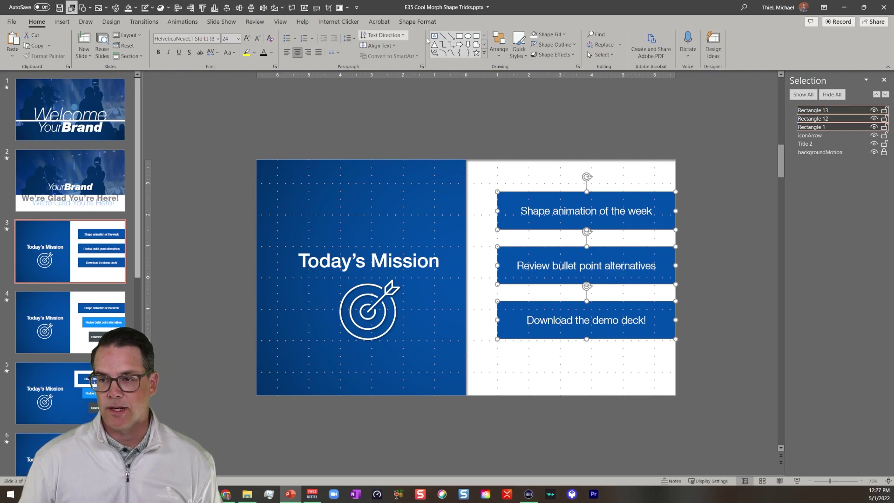
pyautogui.click(499, 46)
pyautogui.moveTo(507, 201)
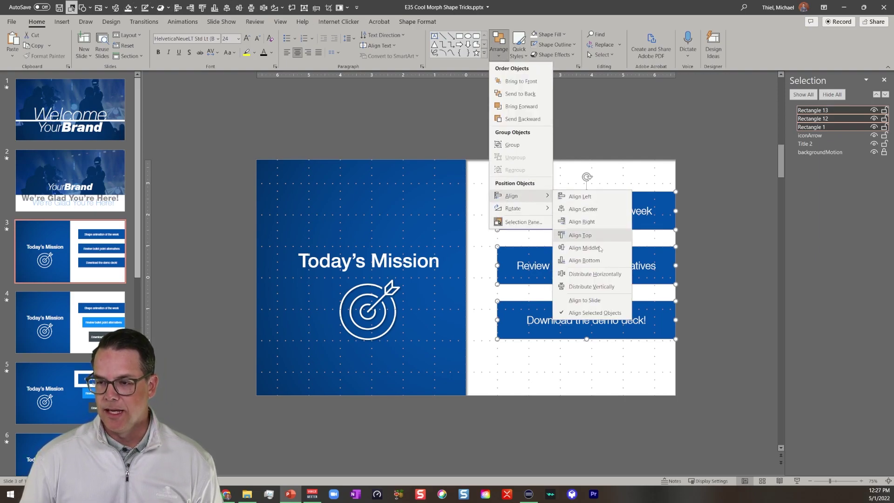
pyautogui.rightClick(589, 288)
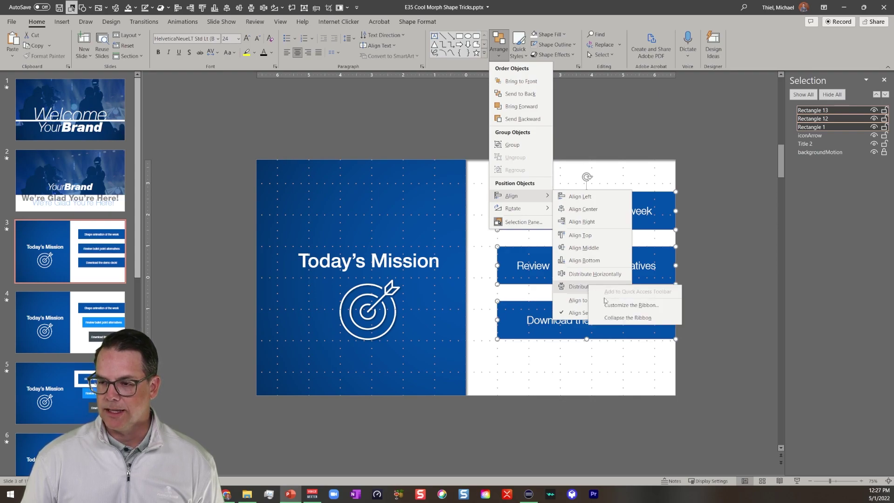
pyautogui.press('Escape')
pyautogui.press('Escape')
pyautogui.press('Escape')
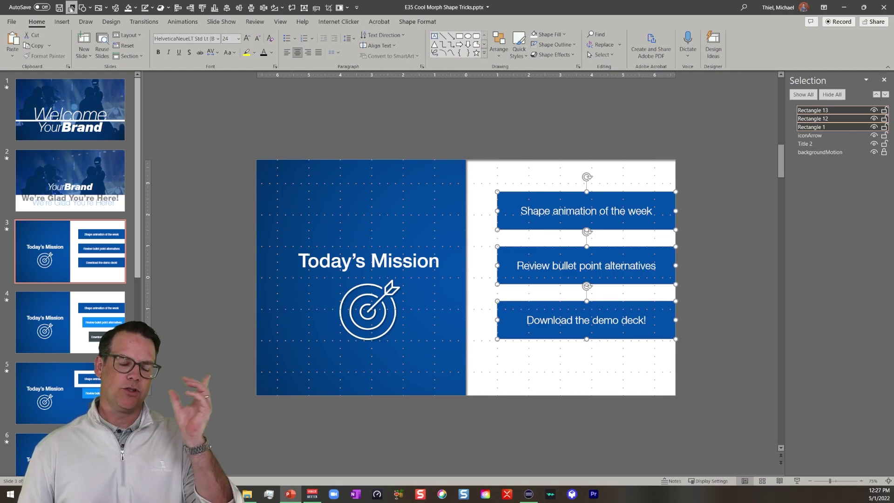
# Stagger the boxes: shift the Review box slightly right and the Download box further right.
pyautogui.click(366, 138)
pyautogui.click(504, 264)
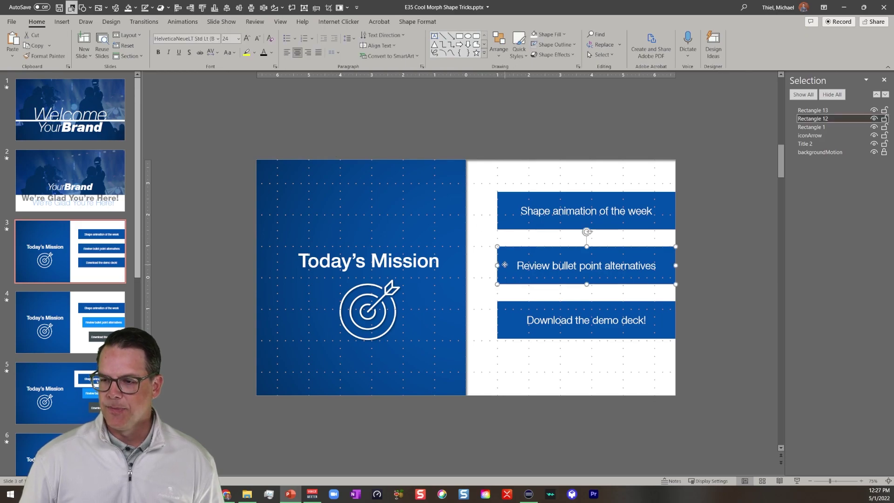
pyautogui.moveTo(496, 264); pyautogui.dragTo(517, 265)
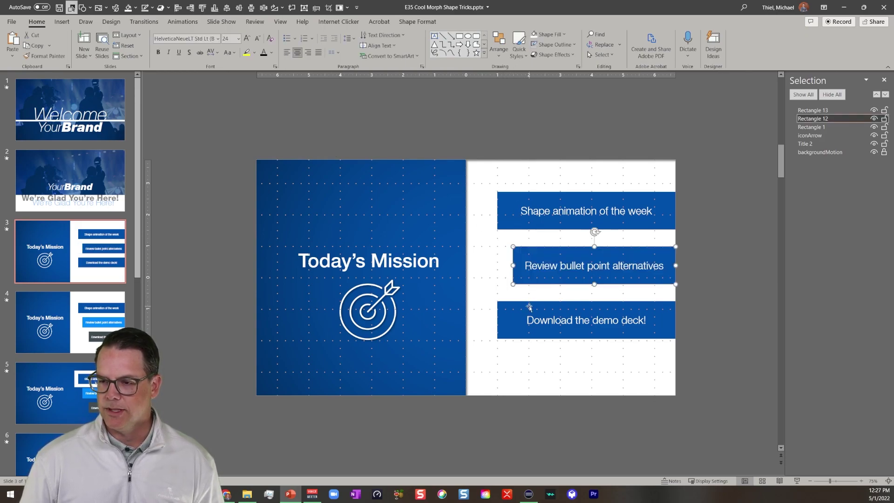
pyautogui.click(512, 316)
pyautogui.moveTo(497, 323); pyautogui.dragTo(533, 322)
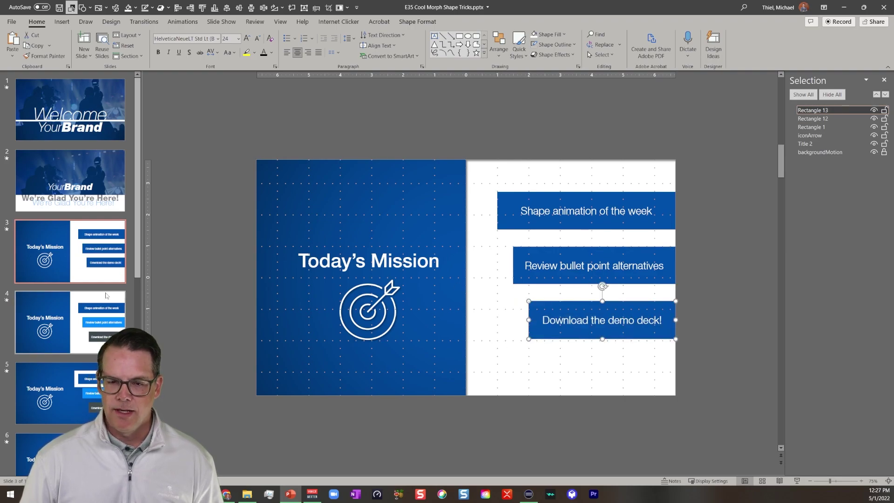
pyautogui.click(81, 285)
# Return to slide 3 and select the Review bullet point alternatives rectangle.
pyautogui.press('Down')
pyautogui.press('Up')
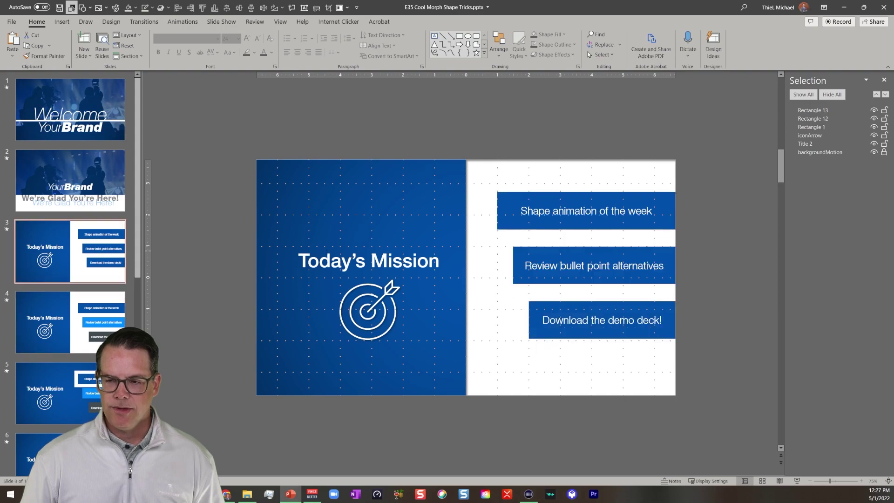
pyautogui.click(582, 256)
# Use Shape Fill to make the Review rectangle bright blue and the Download rectangle dark grey.
pyautogui.click(136, 8)
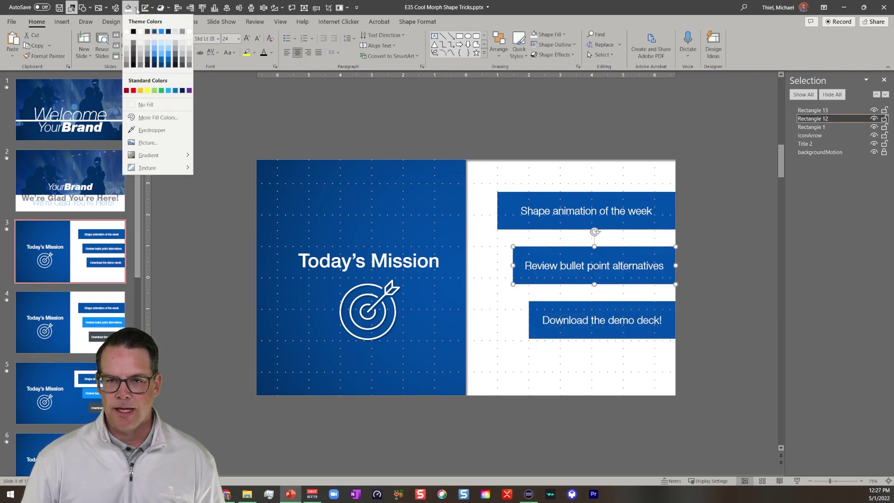
pyautogui.click(162, 32)
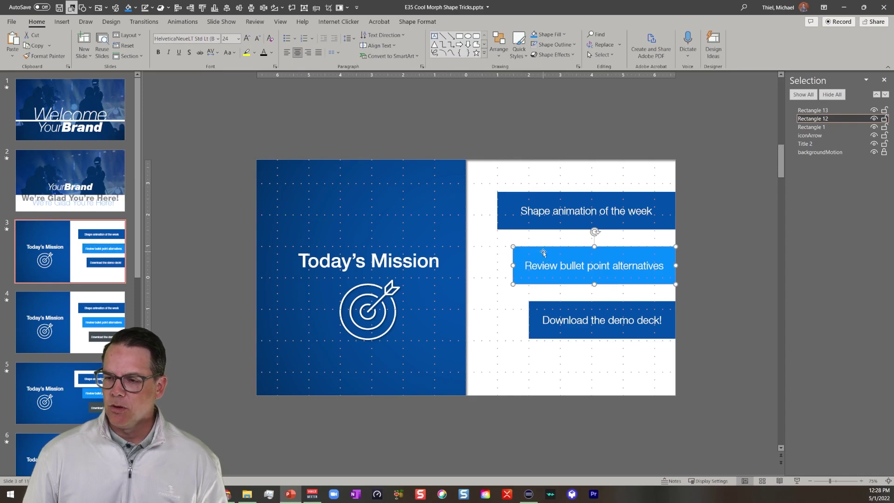
pyautogui.click(617, 331)
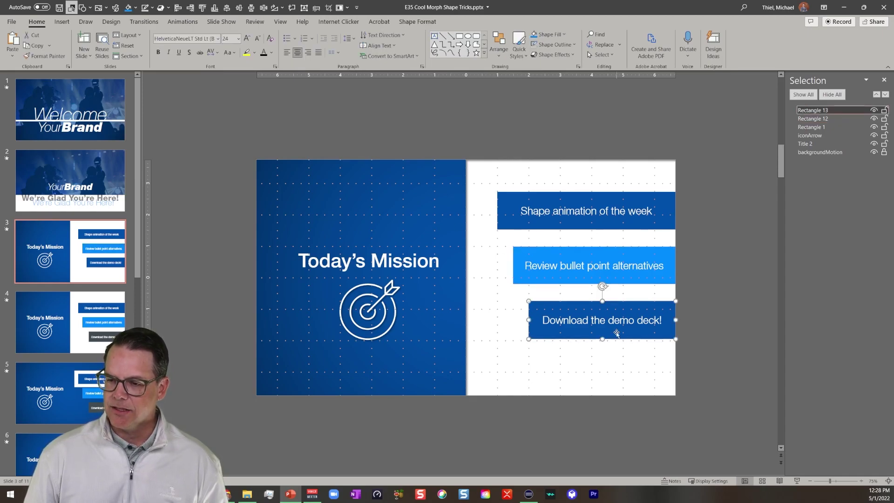
pyautogui.click(136, 7)
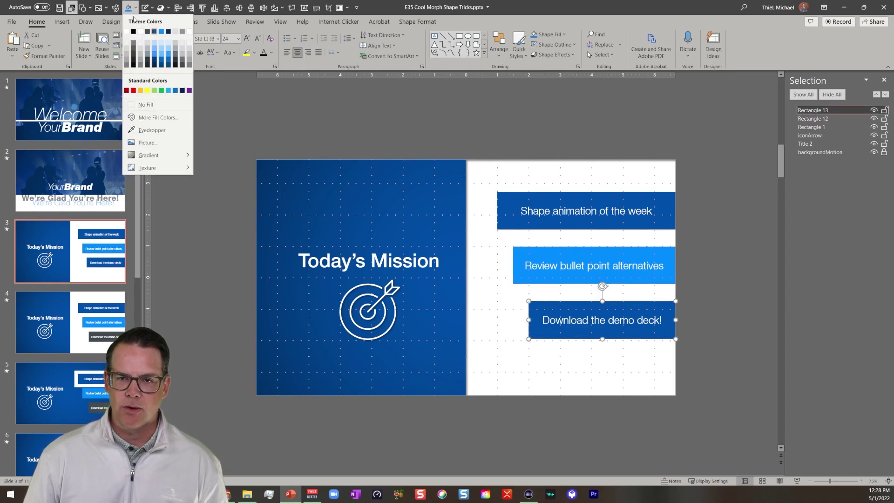
pyautogui.click(148, 32)
pyautogui.click(711, 260)
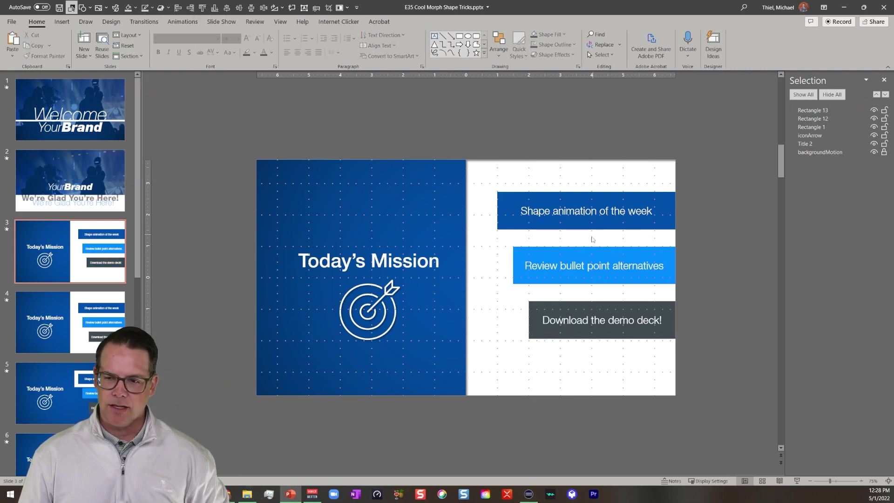
pyautogui.click(642, 200)
# Apply the first Outer shadow preset to all three selected rectangles.
pyautogui.keyDown('shift'); pyautogui.click(614, 279); pyautogui.keyUp('shift')
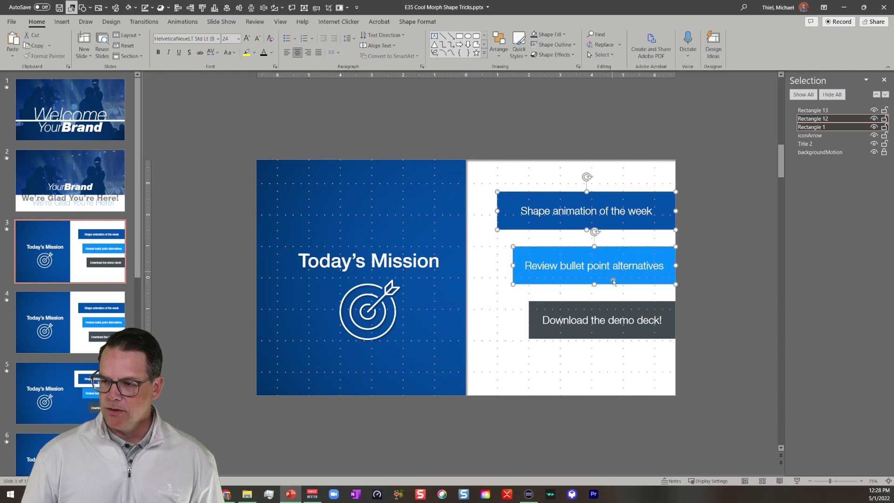
pyautogui.keyDown('shift'); pyautogui.click(602, 328); pyautogui.keyUp('shift')
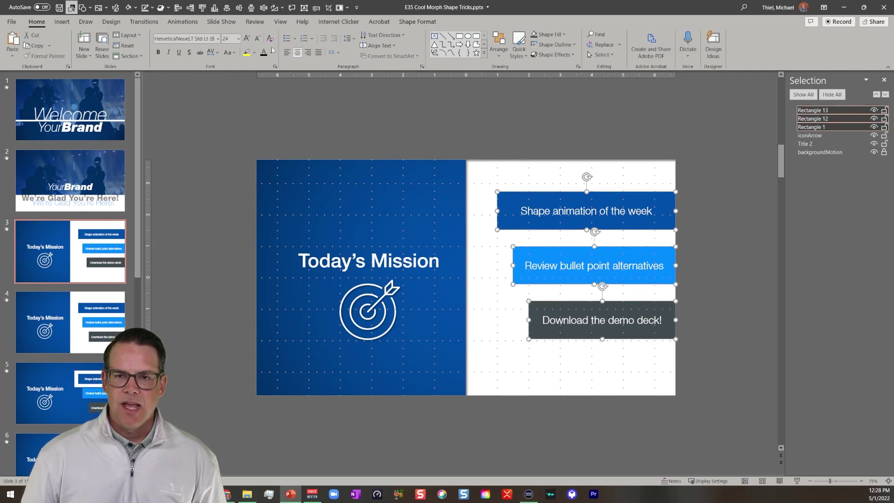
pyautogui.click(161, 8)
pyautogui.moveTo(188, 47)
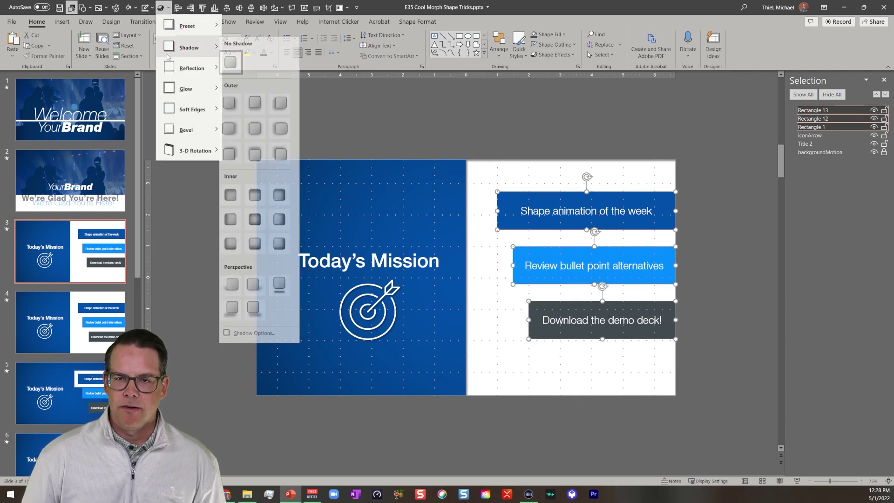
pyautogui.click(235, 102)
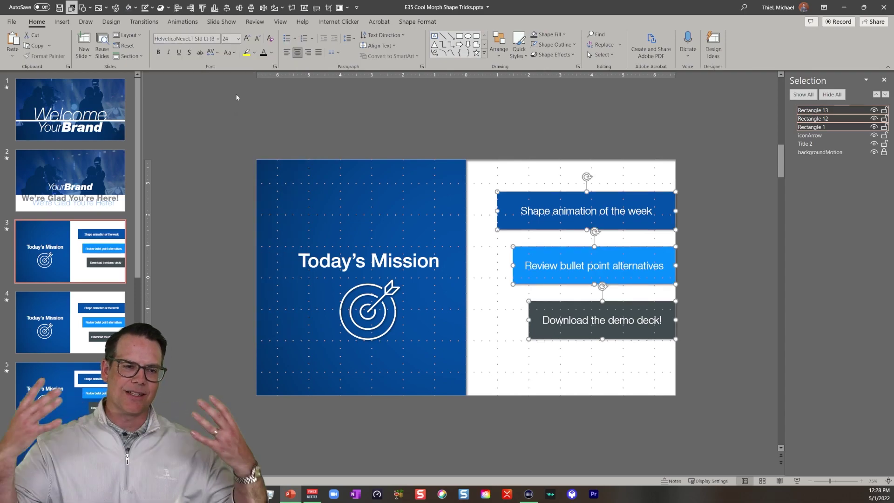
pyautogui.click(724, 264)
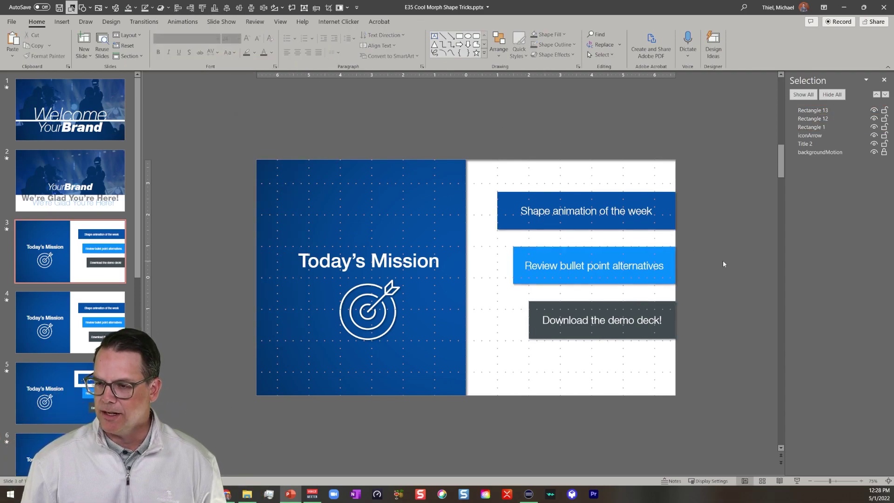
# Toggle the backgroundMotion shape's lock in the Selection pane.
pyautogui.click(475, 175)
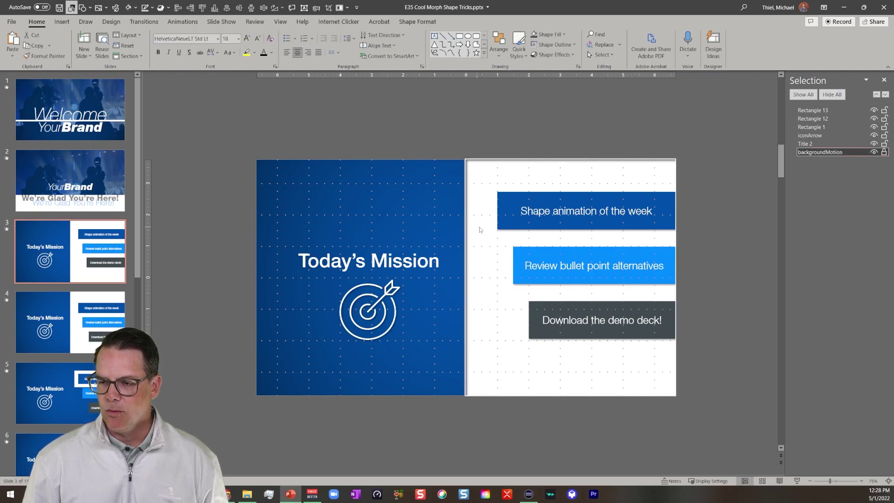
pyautogui.click(481, 147)
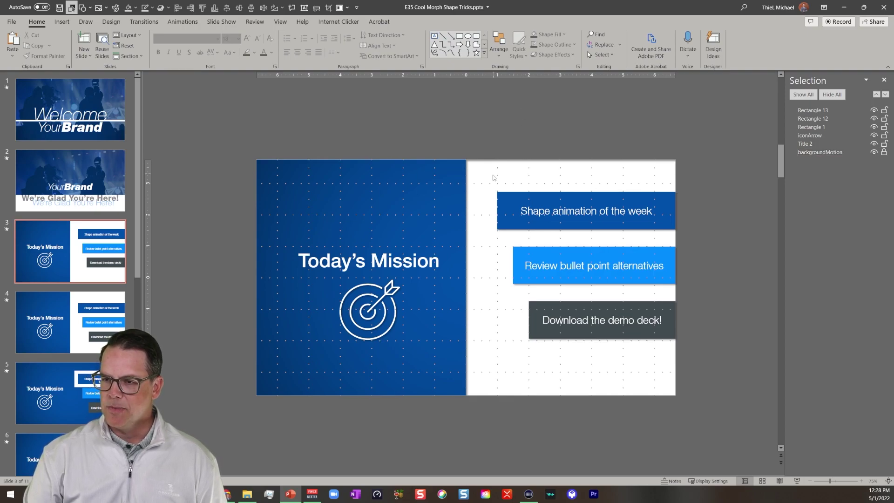
pyautogui.click(872, 157)
pyautogui.click(884, 153)
pyautogui.click(770, 252)
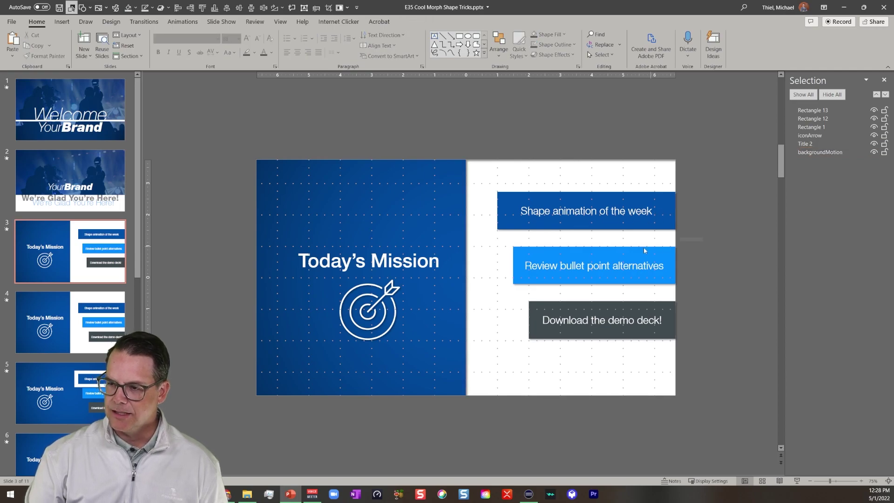
# Undo an accidental drag of the white background and lock backgroundMotion again.
pyautogui.moveTo(501, 172); pyautogui.dragTo(507, 125)
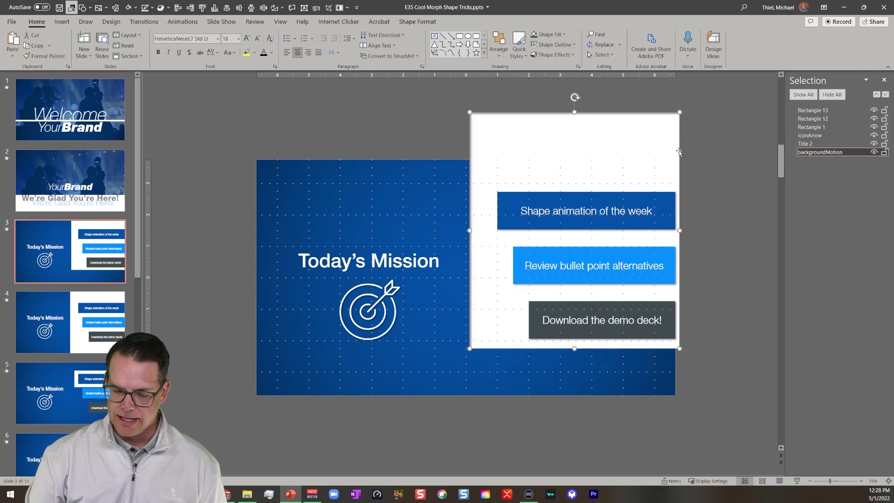
pyautogui.hotkey('ctrl', 'z')
pyautogui.click(756, 205)
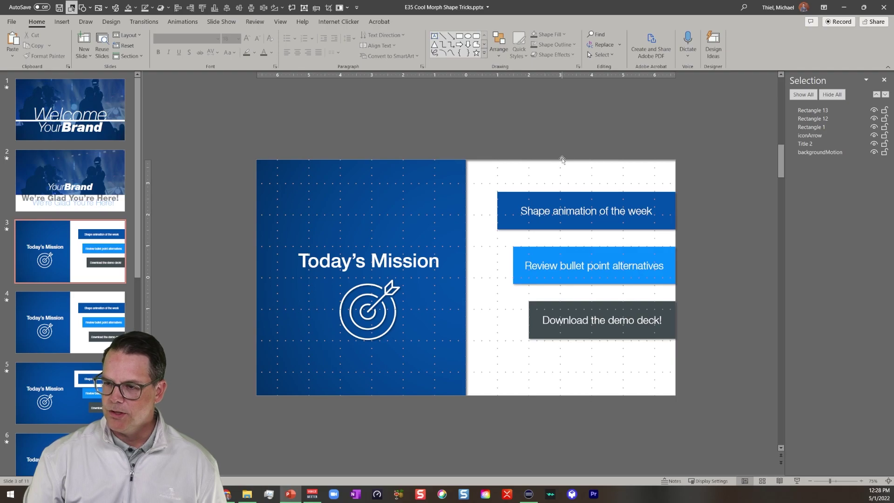
pyautogui.click(674, 162)
pyautogui.click(884, 152)
pyautogui.click(747, 206)
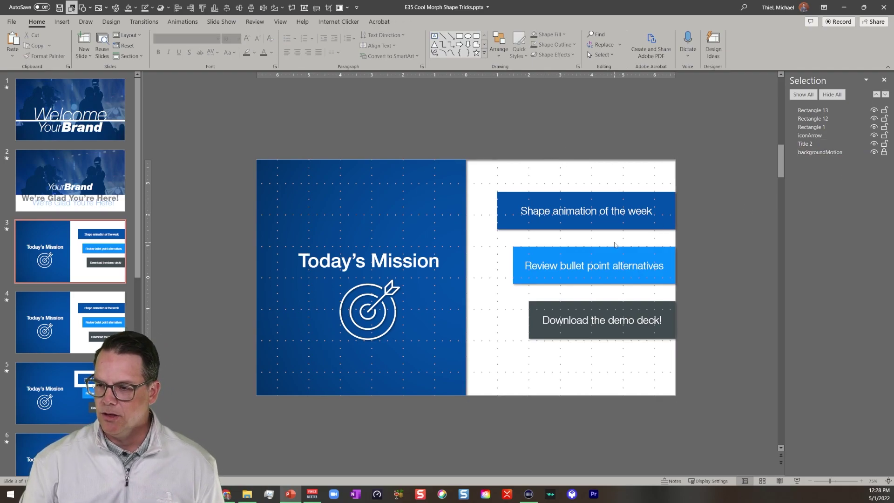
# Select all three text rectangles together.
pyautogui.click(594, 228)
pyautogui.keyDown('shift'); pyautogui.click(608, 259); pyautogui.keyUp('shift')
pyautogui.keyDown('shift'); pyautogui.click(605, 310); pyautogui.keyUp('shift')
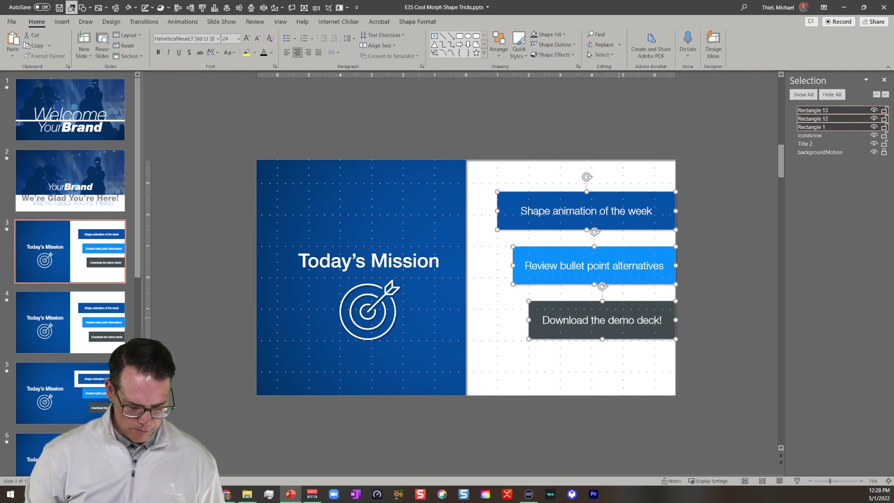
# Group the three rectangles, Align Middle the group on the slide, then ungroup them.
pyautogui.hotkey('ctrl', 'g')
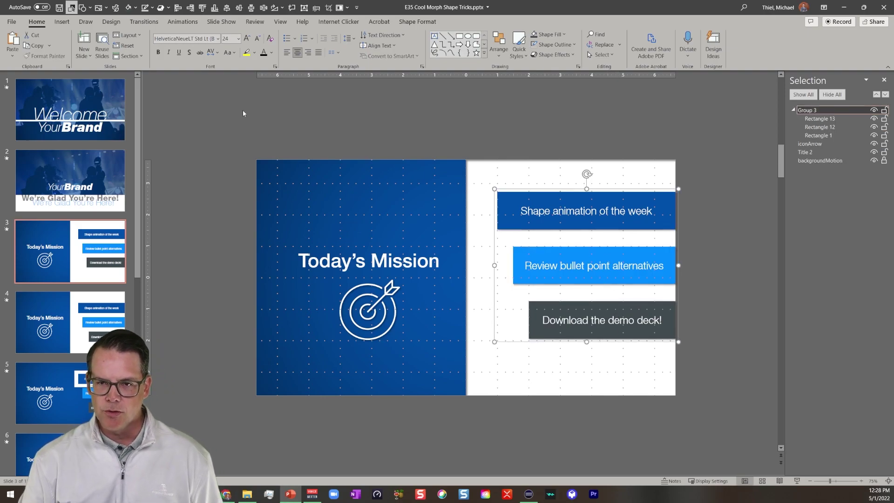
pyautogui.click(239, 7)
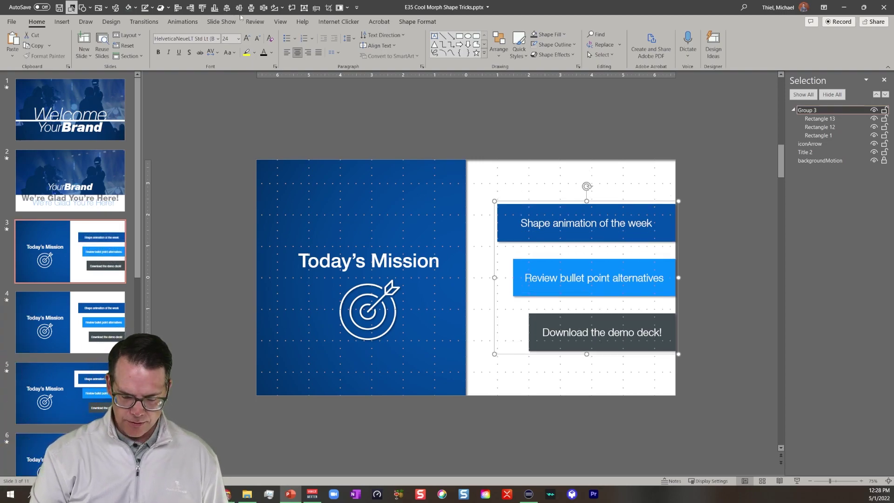
pyautogui.hotkey('ctrl', 'shift', 'g')
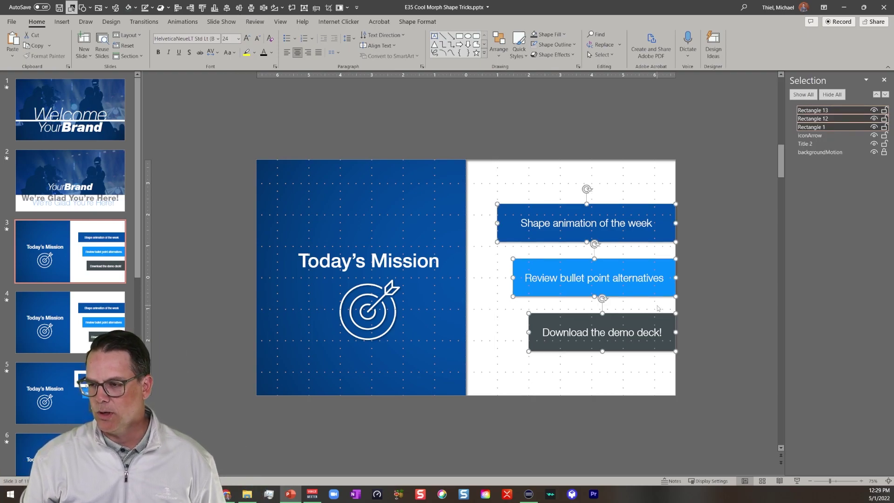
pyautogui.click(724, 317)
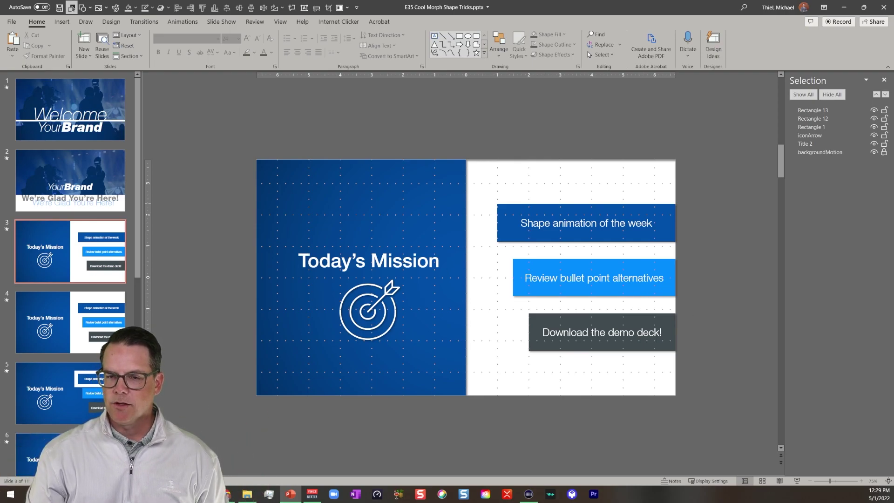
# Preview the Mission slide's Morph transition, select its three boxes, then switch to slide 2.
pyautogui.click(144, 21)
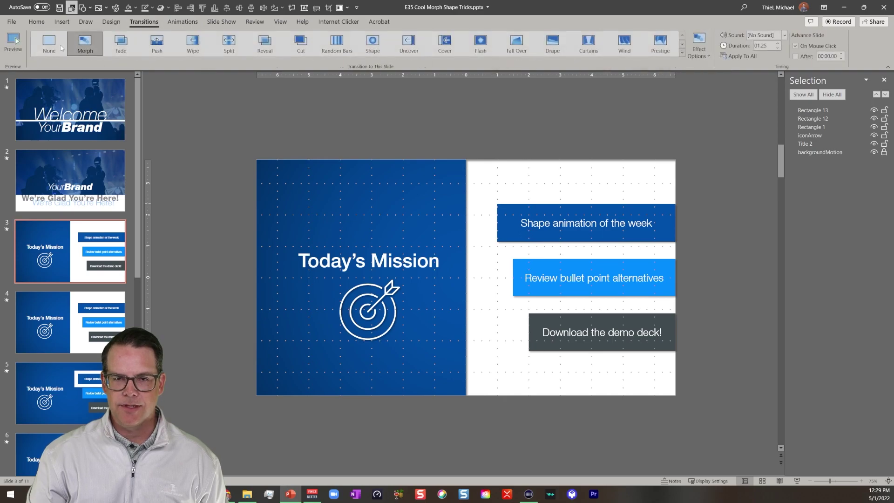
pyautogui.click(14, 41)
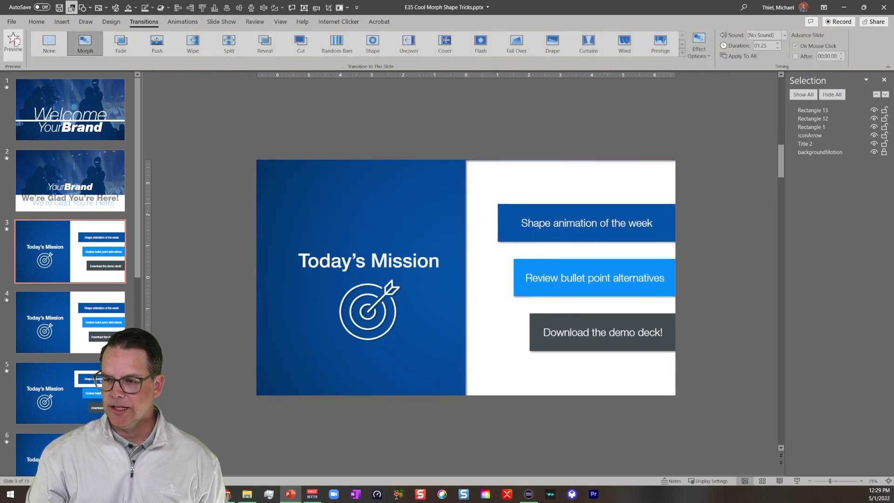
pyautogui.click(547, 237)
pyautogui.keyDown('shift'); pyautogui.click(574, 293); pyautogui.keyUp('shift')
pyautogui.keyDown('shift'); pyautogui.click(574, 326); pyautogui.keyUp('shift')
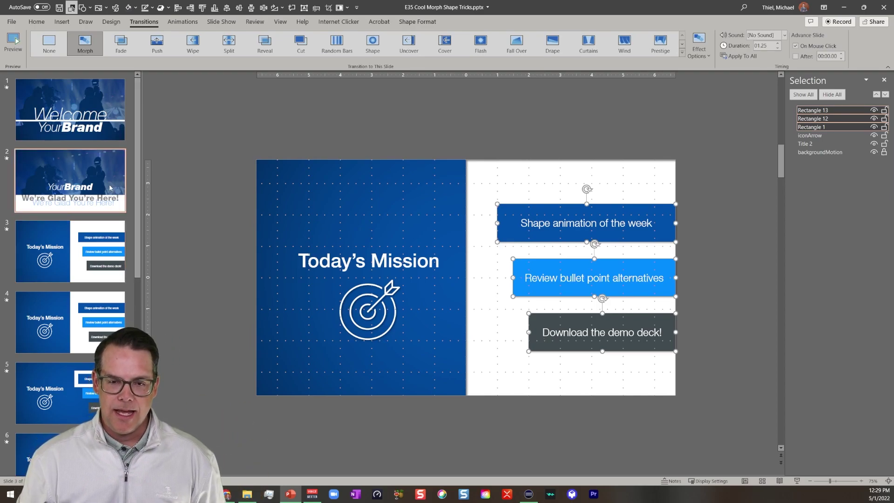
pyautogui.click(70, 181)
# Cut the three off-stage text rectangles and paste them onto slide 2.
pyautogui.scroll(-4, 684, 255)
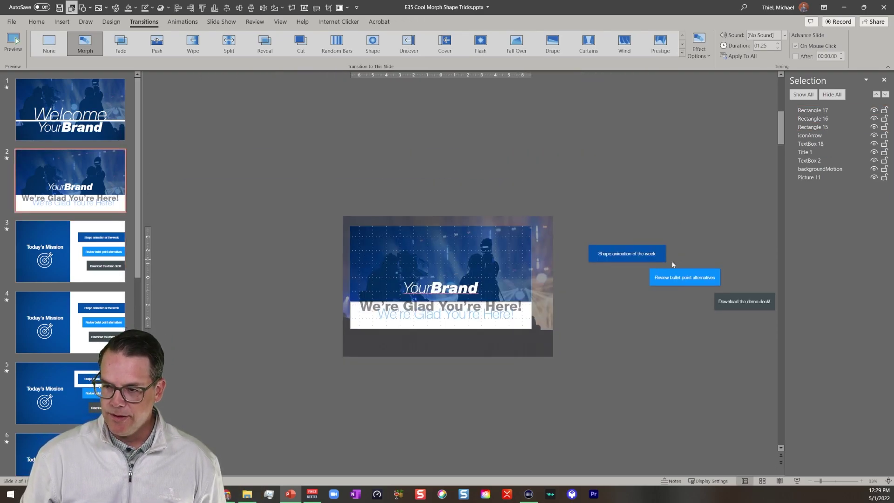
pyautogui.click(643, 257)
pyautogui.keyDown('shift'); pyautogui.click(690, 281); pyautogui.keyUp('shift')
pyautogui.keyDown('shift'); pyautogui.click(740, 305); pyautogui.keyUp('shift')
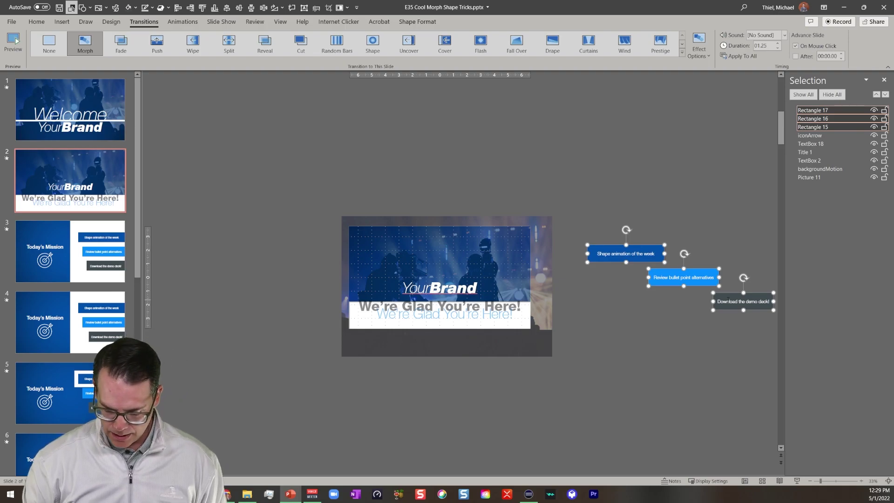
pyautogui.press('Delete')
pyautogui.hotkey('ctrl', 'v')
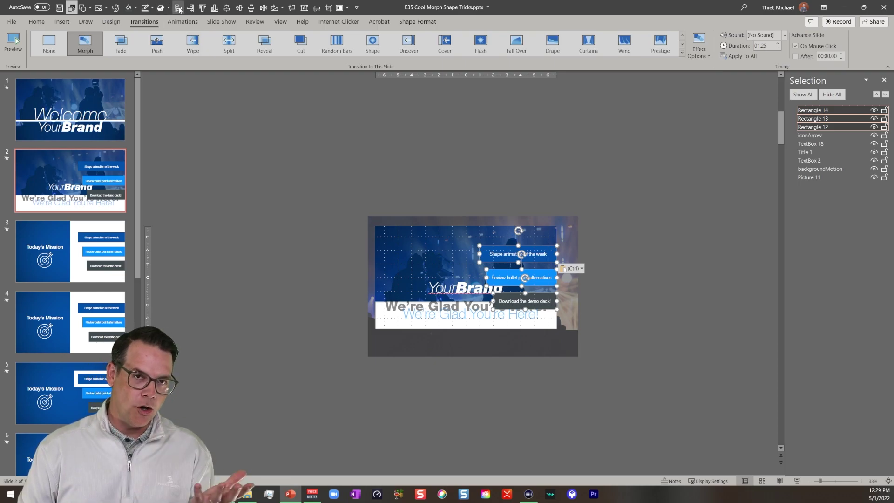
# Align the three rectangles on their left edges and nudge them left and down.
pyautogui.keyDown('ctrl'); pyautogui.scroll(3, 198, 4); pyautogui.keyUp('ctrl')
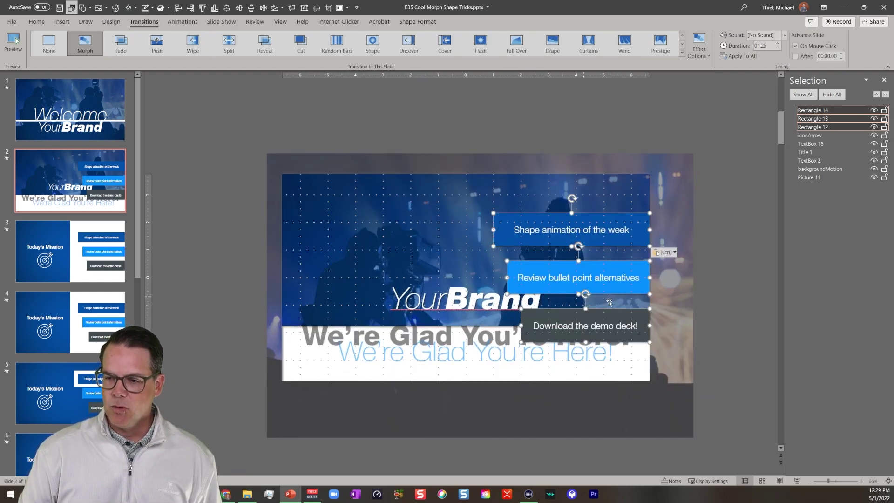
pyautogui.click(178, 8)
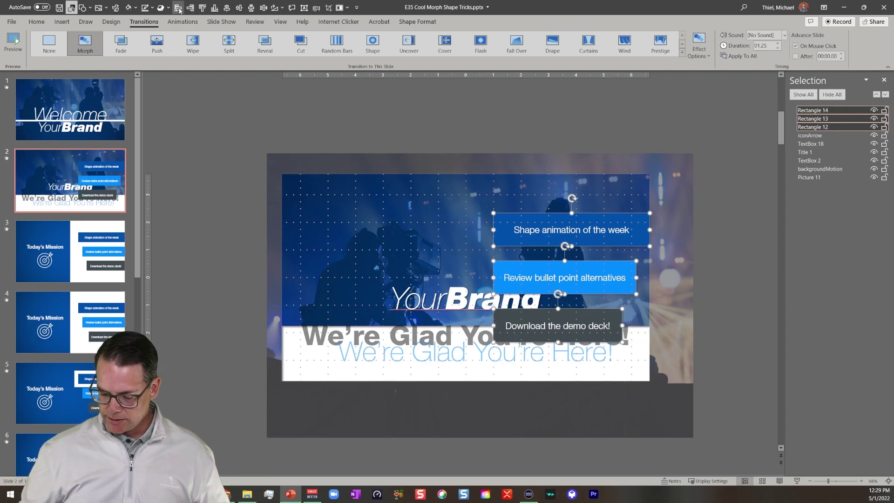
pyautogui.press('Right')
pyautogui.press('Right')
pyautogui.press('Right')
pyautogui.press('Right')
pyautogui.press('Right')
pyautogui.press('Right')
pyautogui.press('Right')
pyautogui.press('Right')
pyautogui.press('Right')
pyautogui.press('Right')
pyautogui.press('Right')
pyautogui.press('Right')
pyautogui.press('Right')
pyautogui.press('Right')
pyautogui.press('Right')
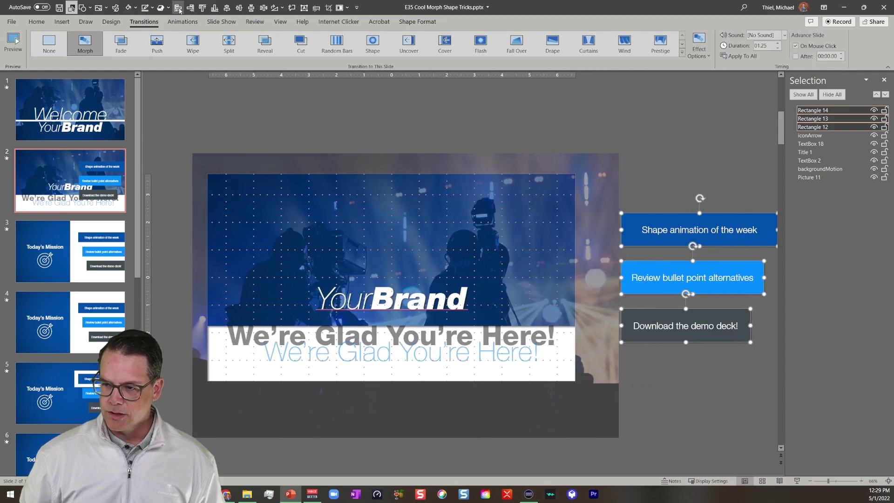
pyautogui.press('Left')
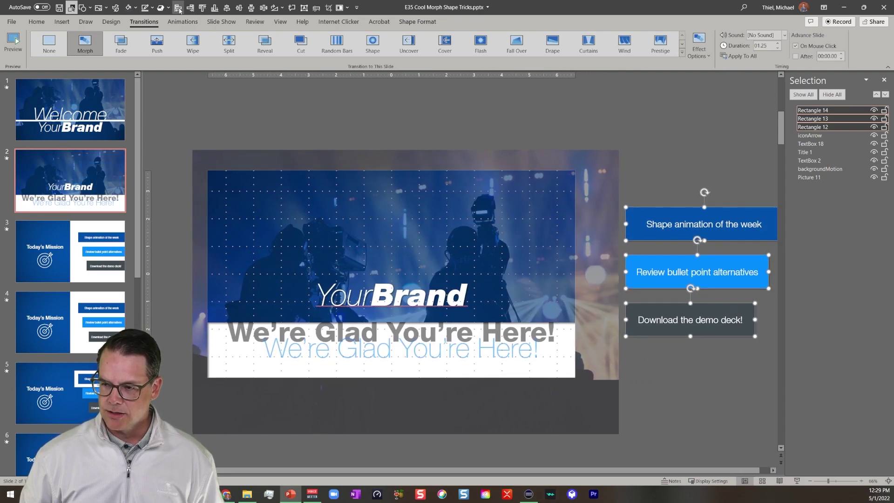
pyautogui.press('Down')
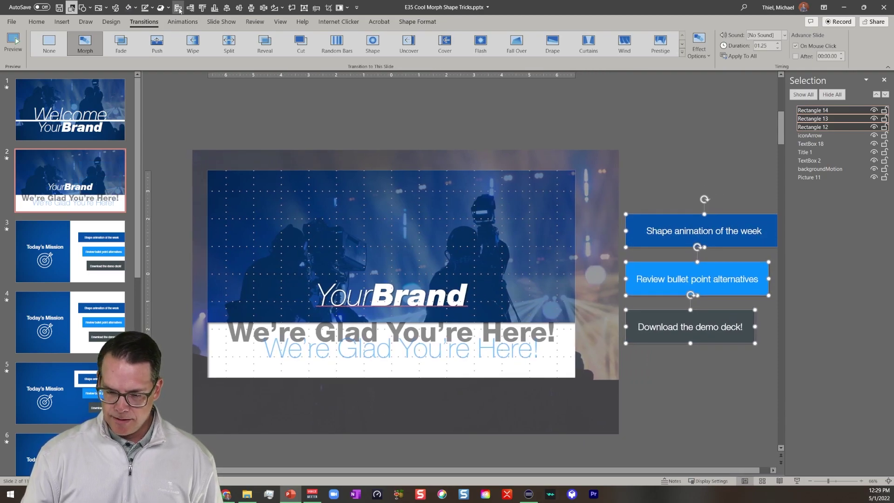
# Stagger the rectangles off the right edge, Shape animation farthest out and Review slightly right.
pyautogui.scroll(-4, 523, 120)
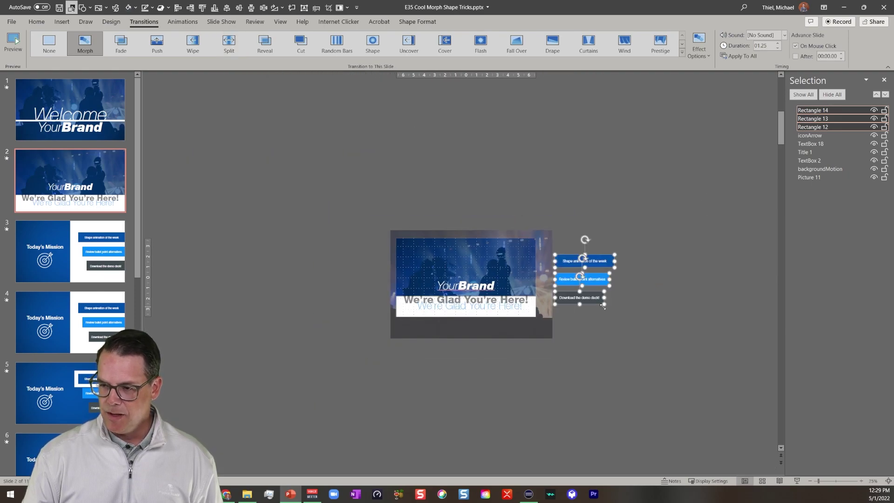
pyautogui.click(604, 330)
pyautogui.click(595, 259)
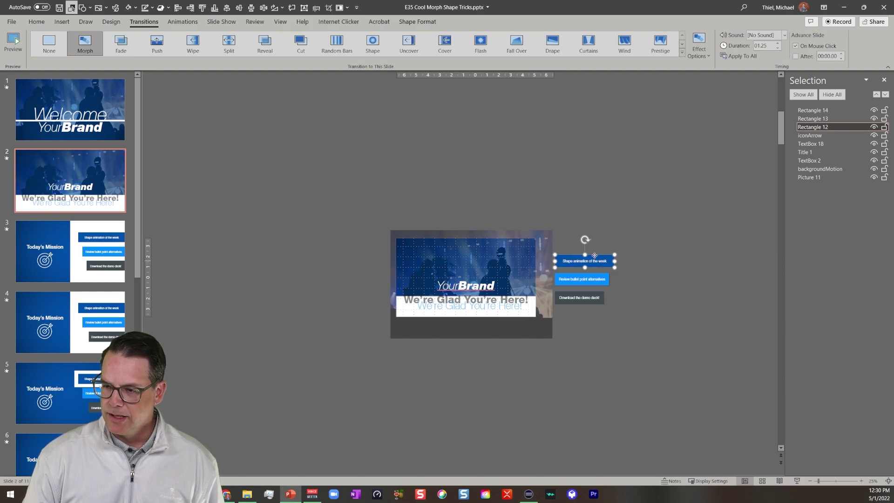
pyautogui.moveTo(595, 256); pyautogui.dragTo(678, 255)
pyautogui.click(581, 283)
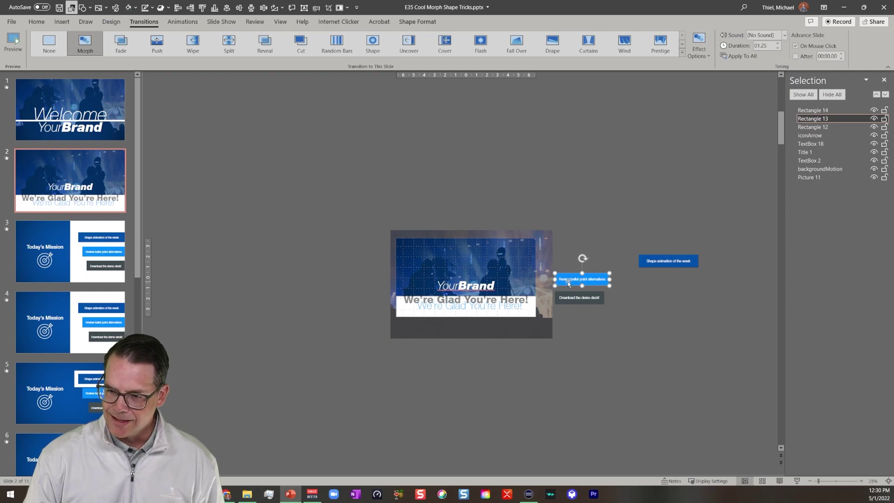
pyautogui.moveTo(594, 285); pyautogui.dragTo(624, 286)
pyautogui.click(592, 300)
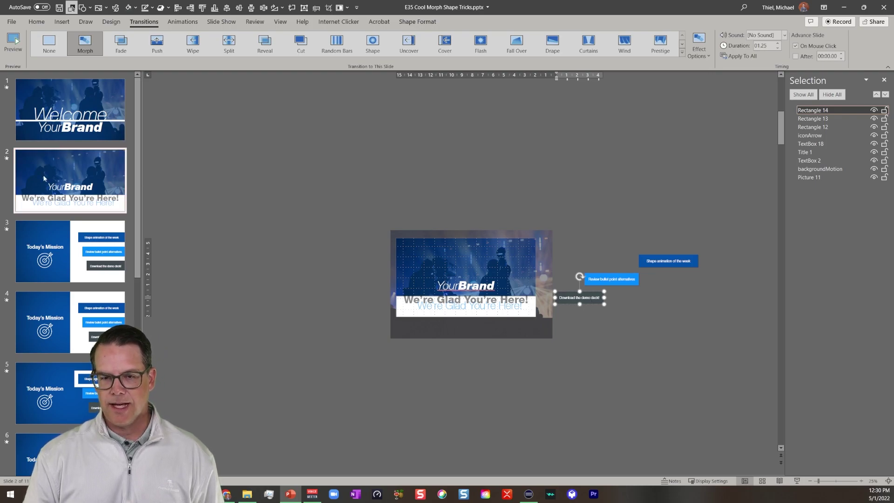
pyautogui.click(48, 186)
pyautogui.press('Down')
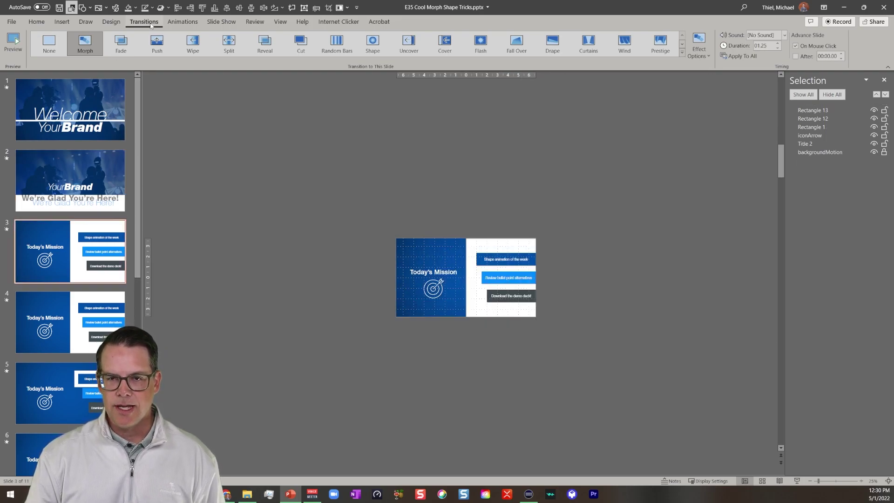
pyautogui.scroll(4, 355, 257)
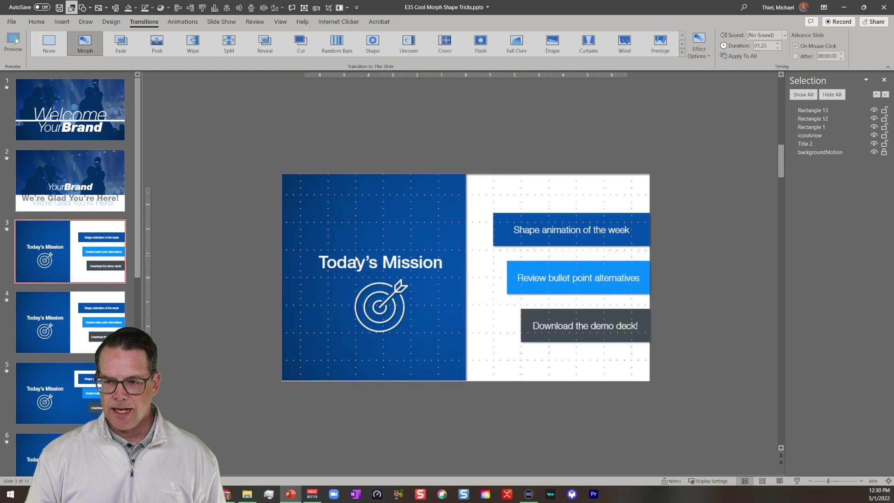
pyautogui.click(183, 21)
pyautogui.click(144, 22)
pyautogui.click(13, 41)
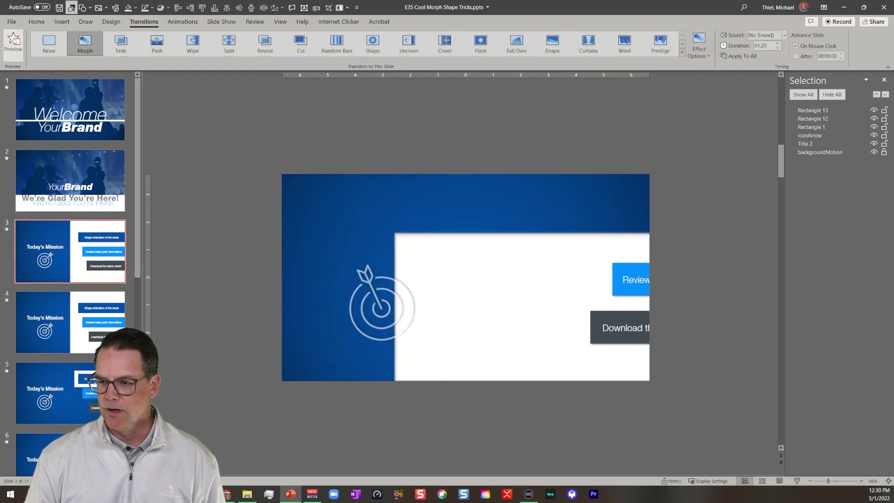
pyautogui.click(14, 41)
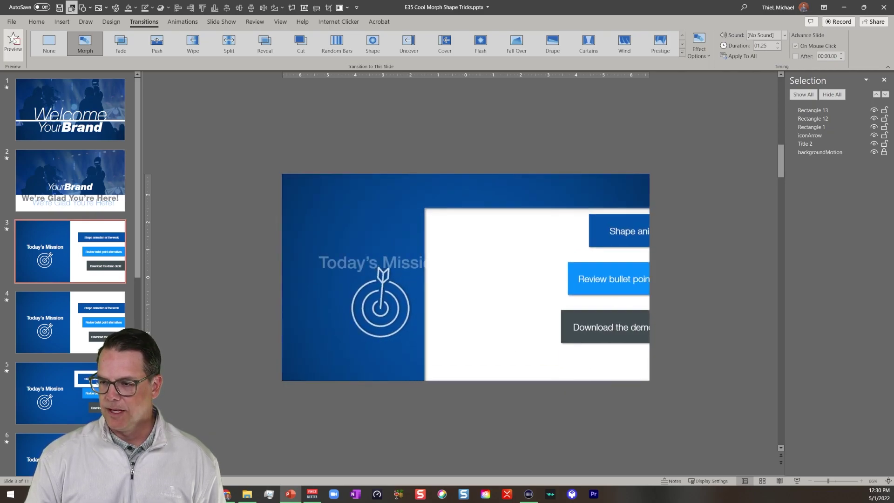
pyautogui.click(13, 40)
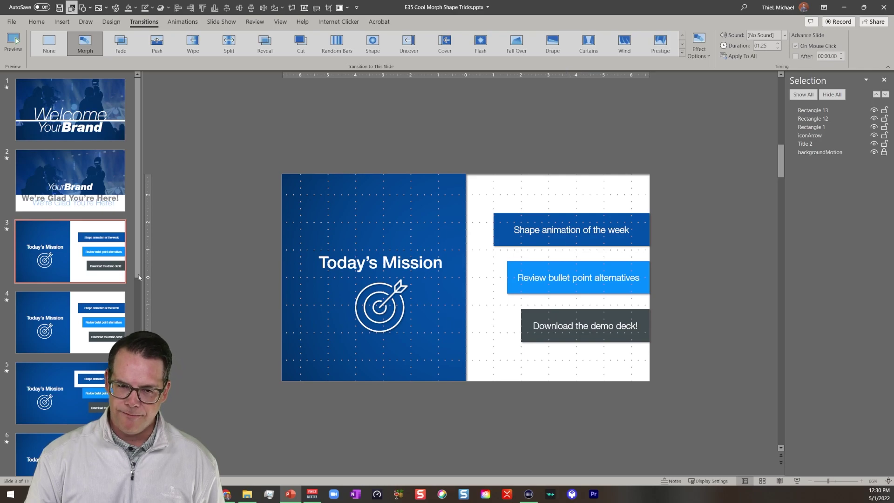
pyautogui.click(90, 187)
# Put Shape animation beside the slide edge and Download farthest right, then go to slide 3.
pyautogui.keyDown('ctrl'); pyautogui.scroll(-4, 713, 273); pyautogui.keyUp('ctrl')
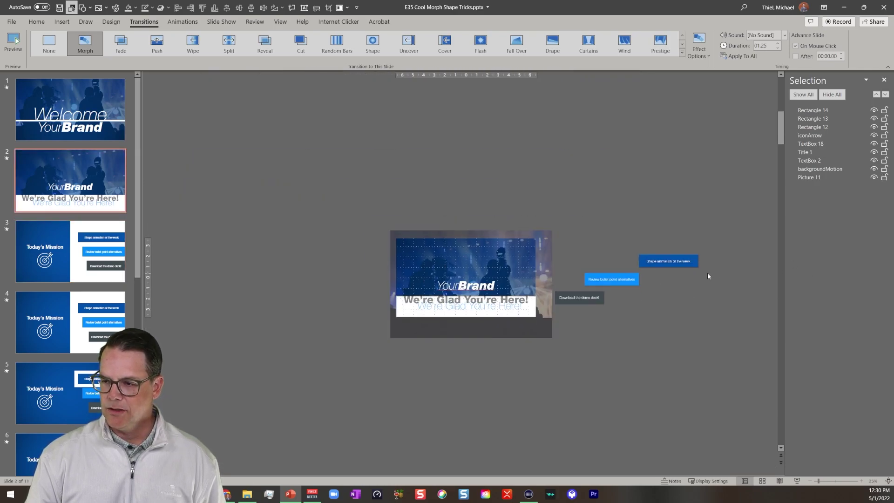
pyautogui.moveTo(681, 256); pyautogui.dragTo(594, 256)
pyautogui.click(601, 280)
pyautogui.click(590, 303)
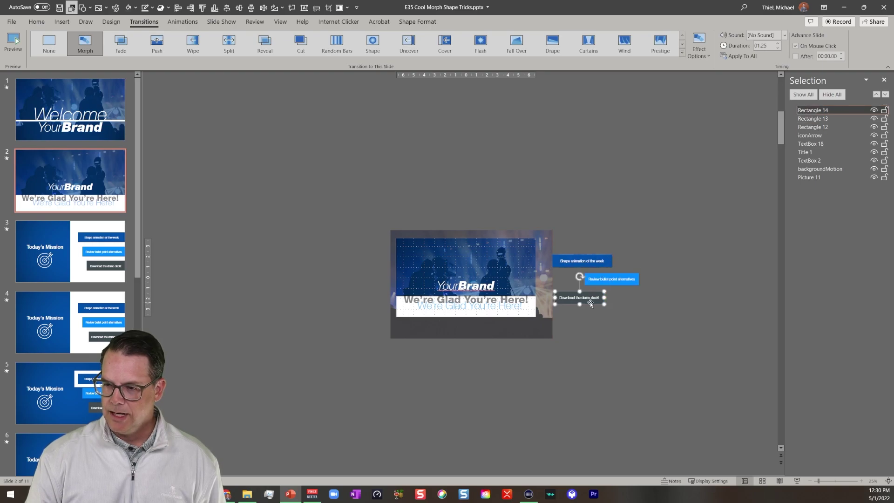
pyautogui.moveTo(590, 305); pyautogui.dragTo(713, 306)
pyautogui.click(70, 251)
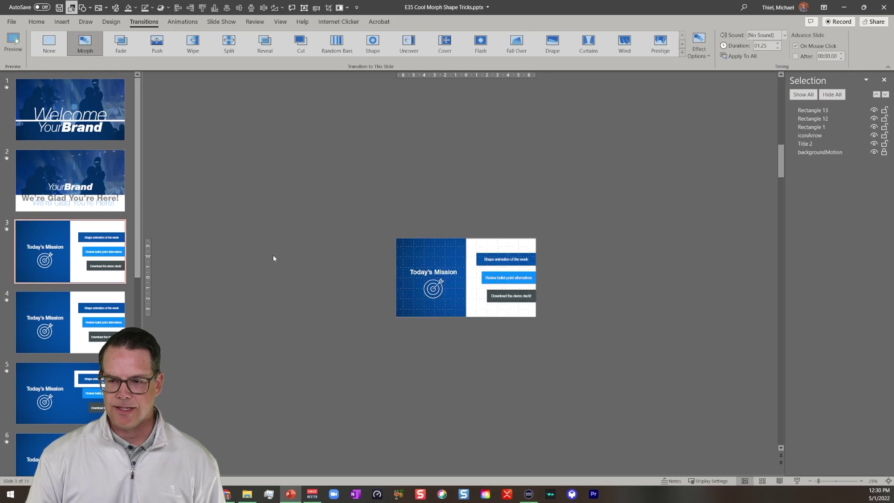
pyautogui.scroll(4, 272, 255)
# Preview the Morph transition into slide 3 three times.
pyautogui.scroll(2, 225, 217)
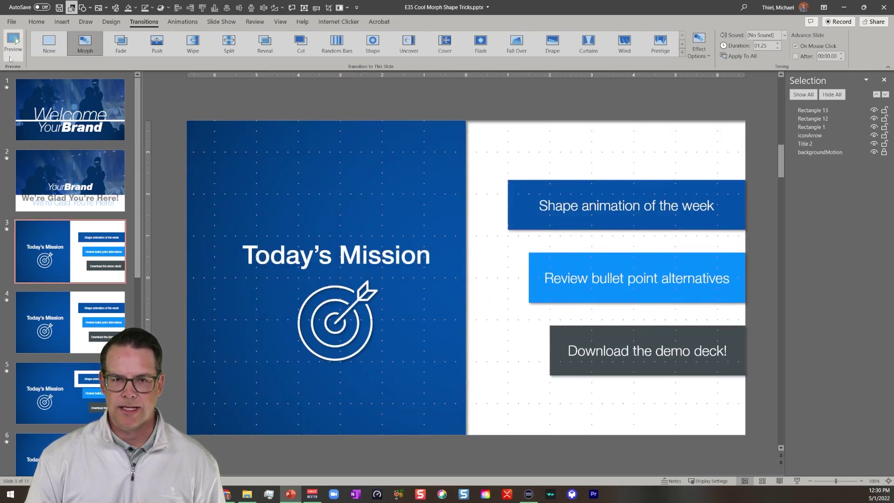
pyautogui.click(13, 41)
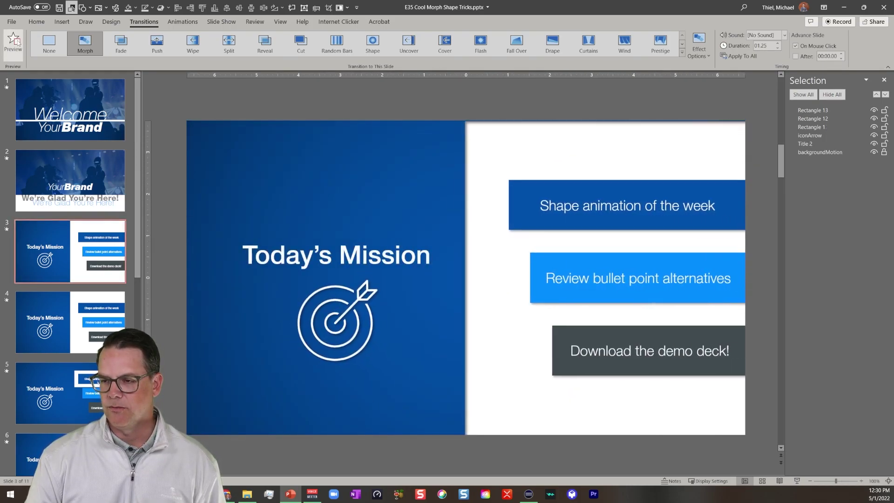
pyautogui.click(14, 41)
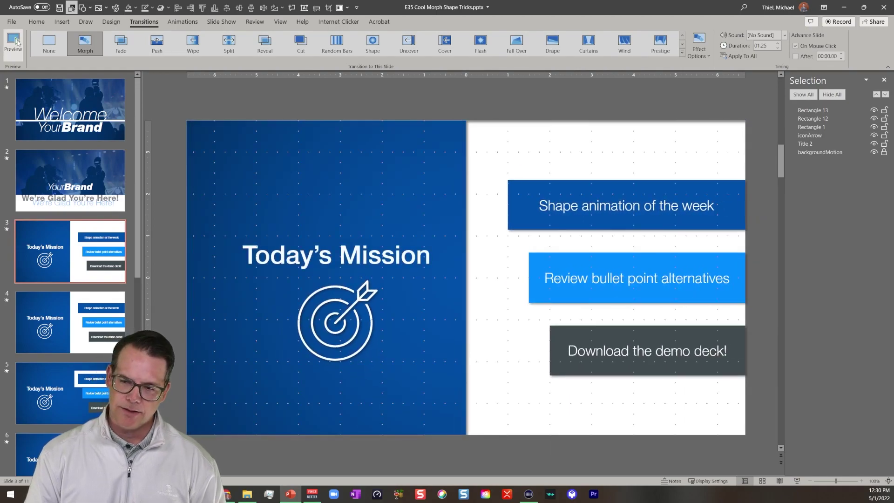
pyautogui.click(14, 41)
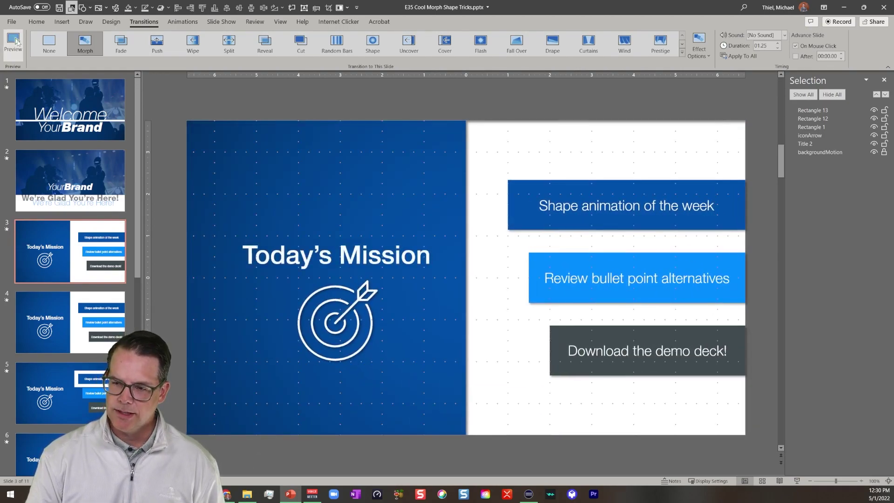
# Delete the original Today's Mission slide, leaving 10 slides.
pyautogui.click(93, 250)
pyautogui.press('Delete')
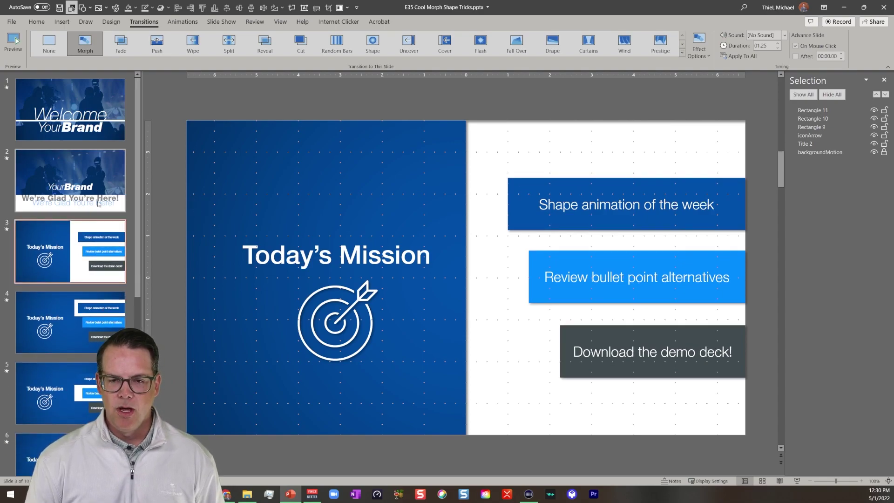
pyautogui.keyDown('ctrl'); pyautogui.scroll(-2, 208, 252); pyautogui.keyUp('ctrl')
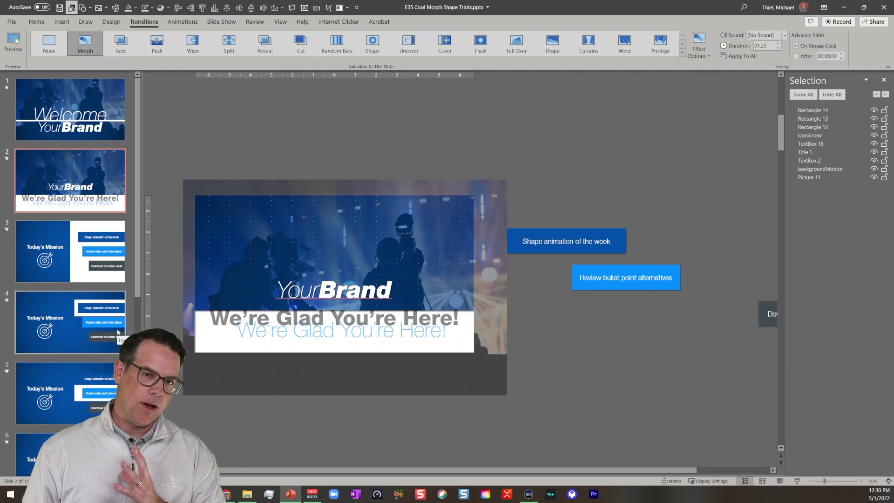
# Browse slides 4, 5, 3, 6 and 2, ending back on the Welcome slide.
pyautogui.click(92, 342)
pyautogui.click(88, 391)
pyautogui.click(90, 255)
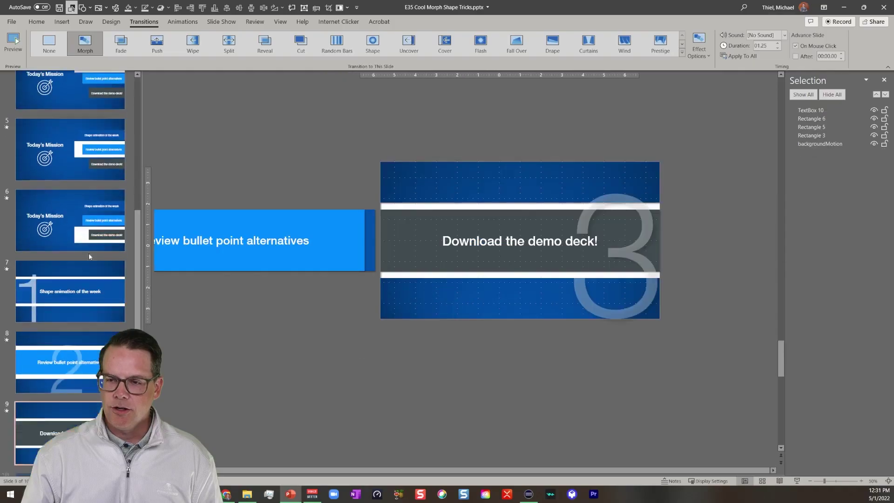
pyautogui.scroll(-1, 89, 253)
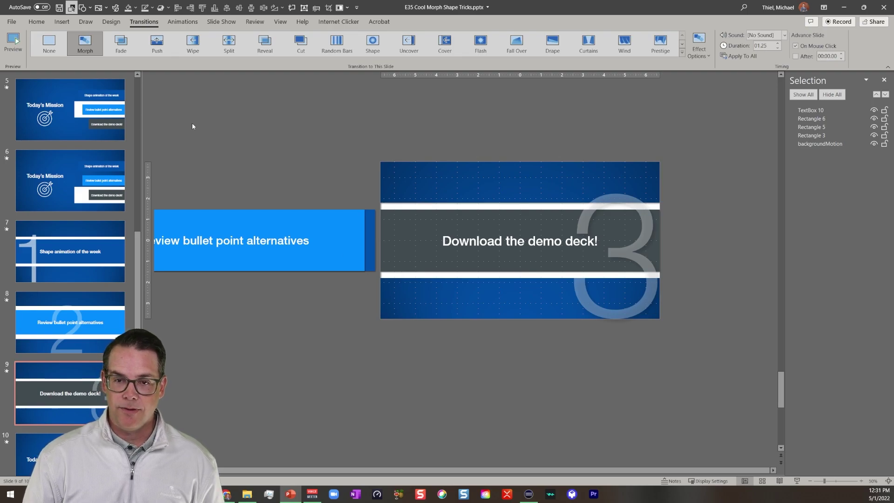
pyautogui.click(87, 211)
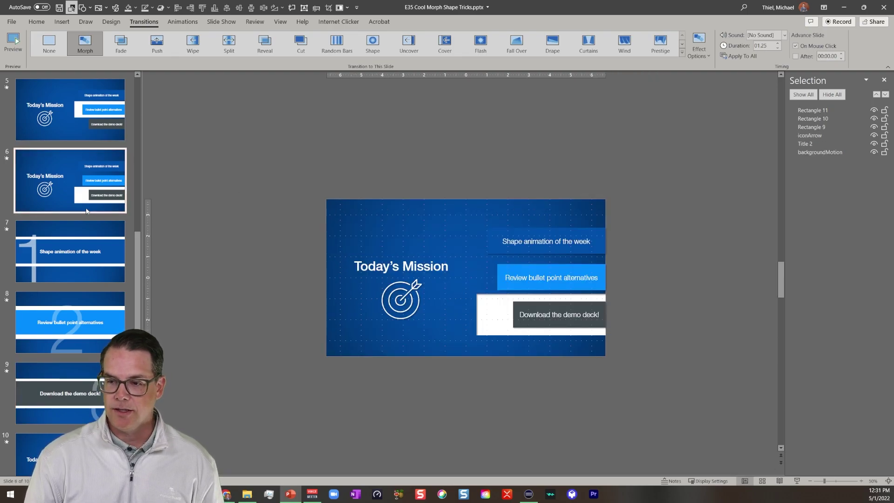
pyautogui.scroll(3, 86, 211)
pyautogui.scroll(2, 87, 211)
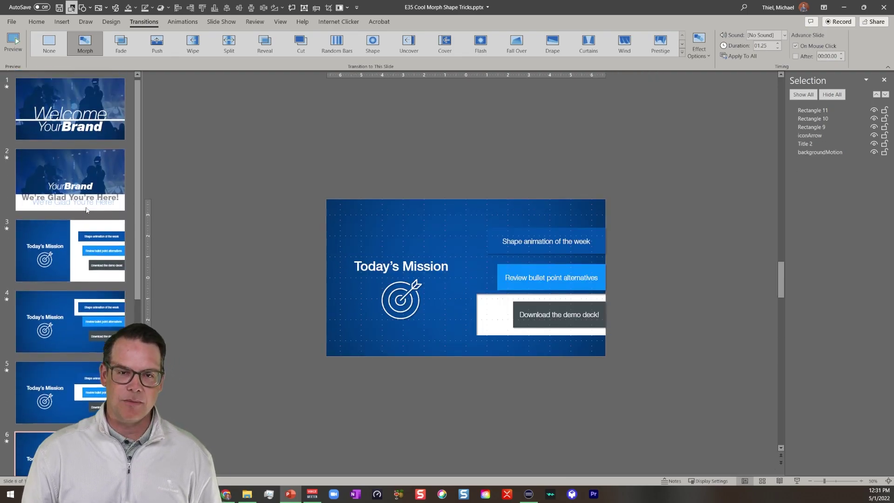
pyautogui.click(74, 179)
pyautogui.click(70, 122)
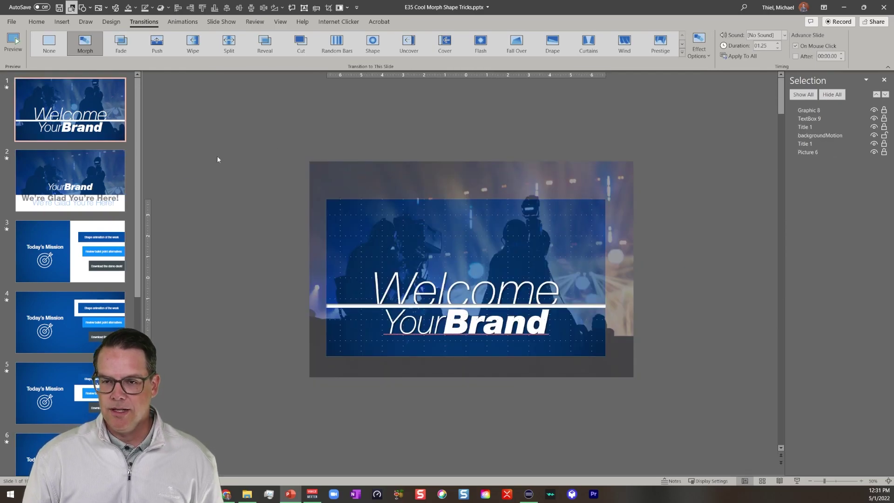